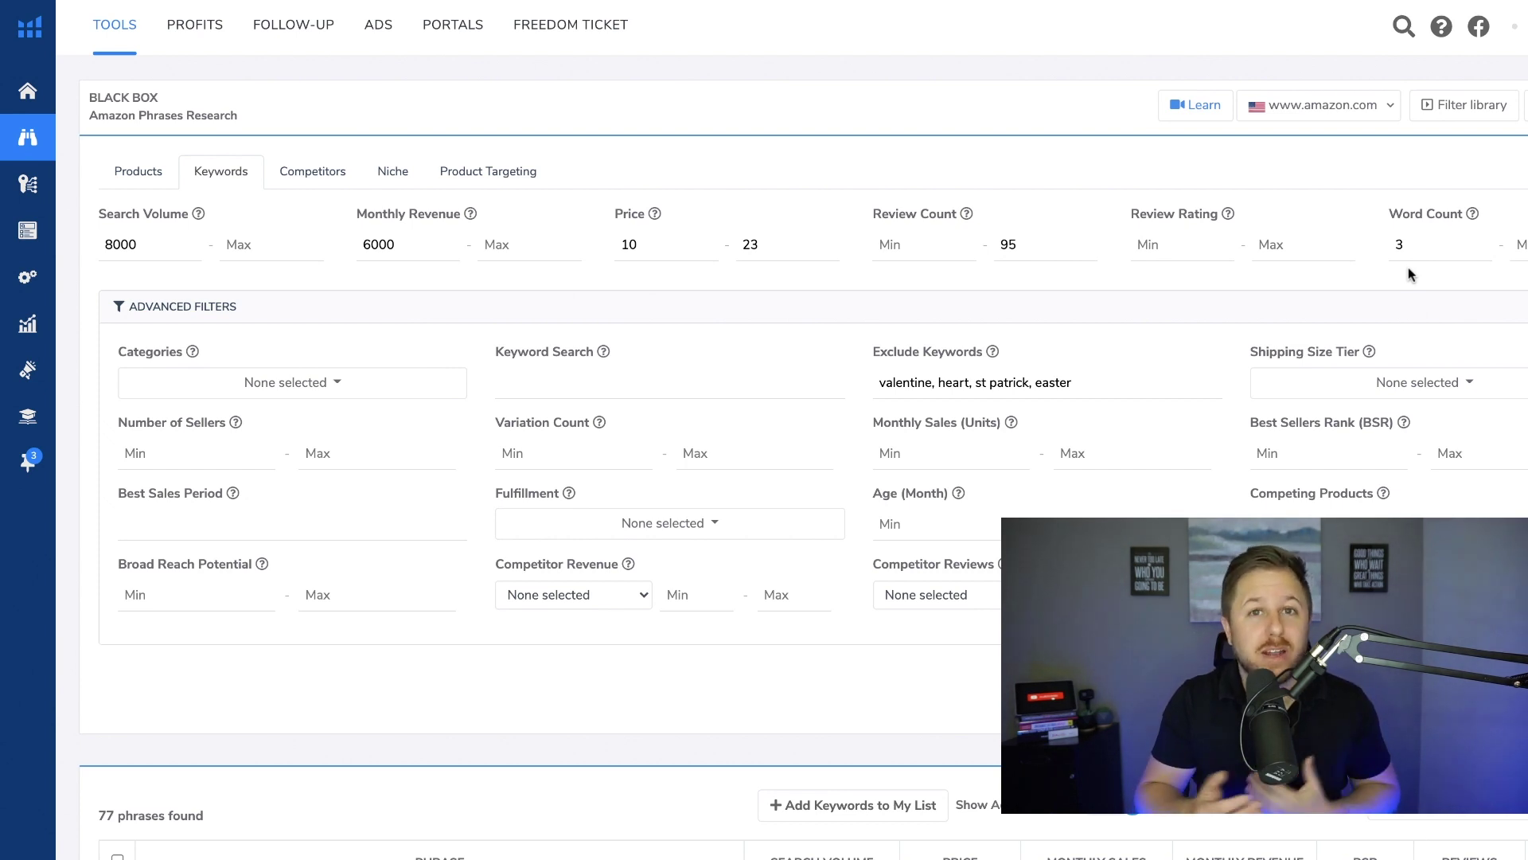
Scroll down past the Black Box filters with Review Count Max 95 and Word Count Min 3.
scroll(1337, 382, "down", 1)
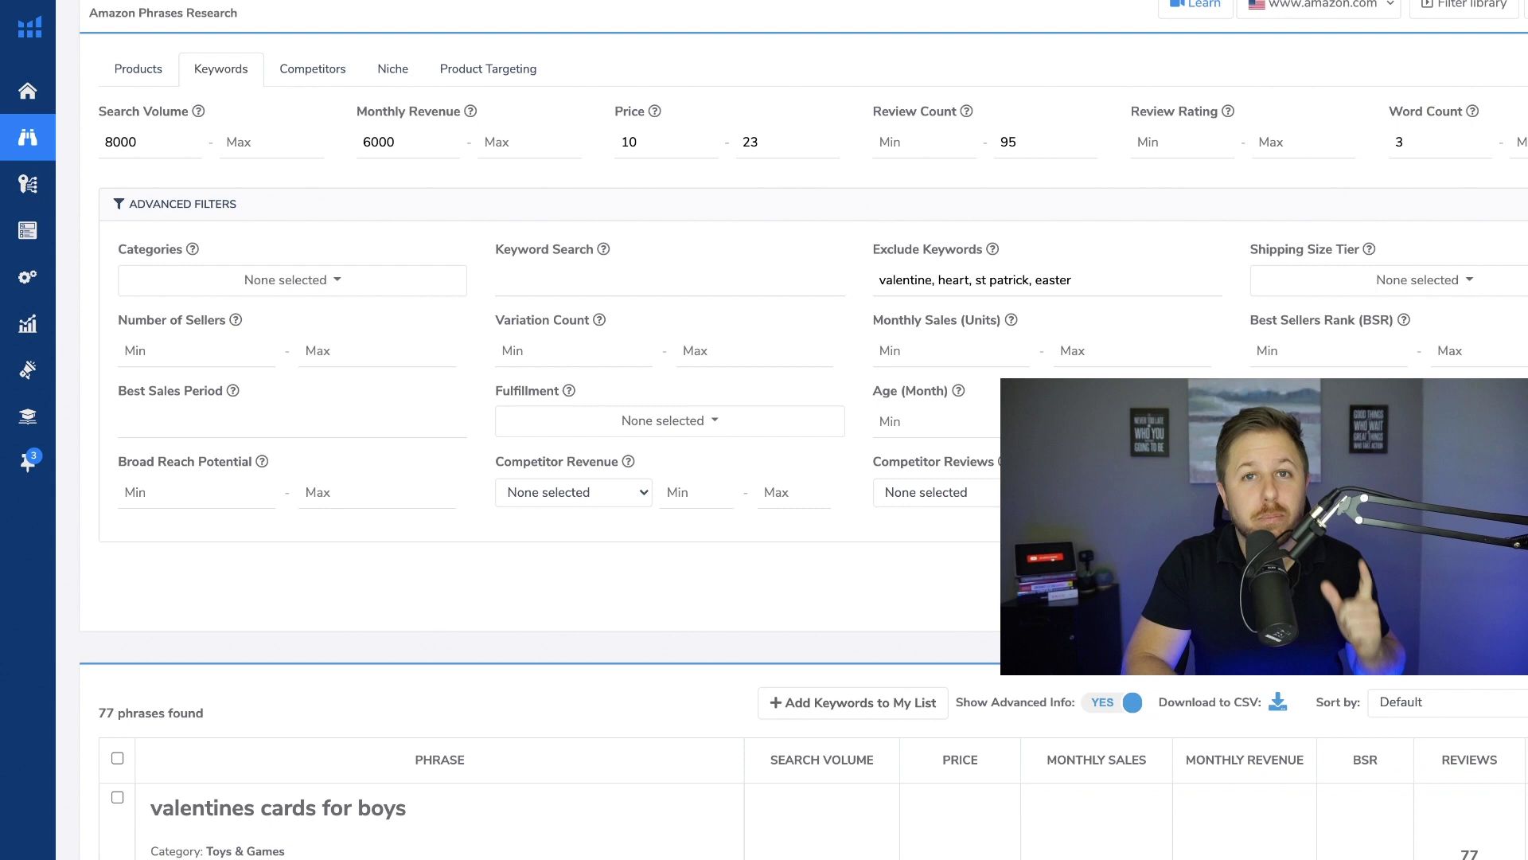
Scroll down to the 77-phrase results table listing 'simple dimple fidget'.
scroll(531, 569, "down", 9)
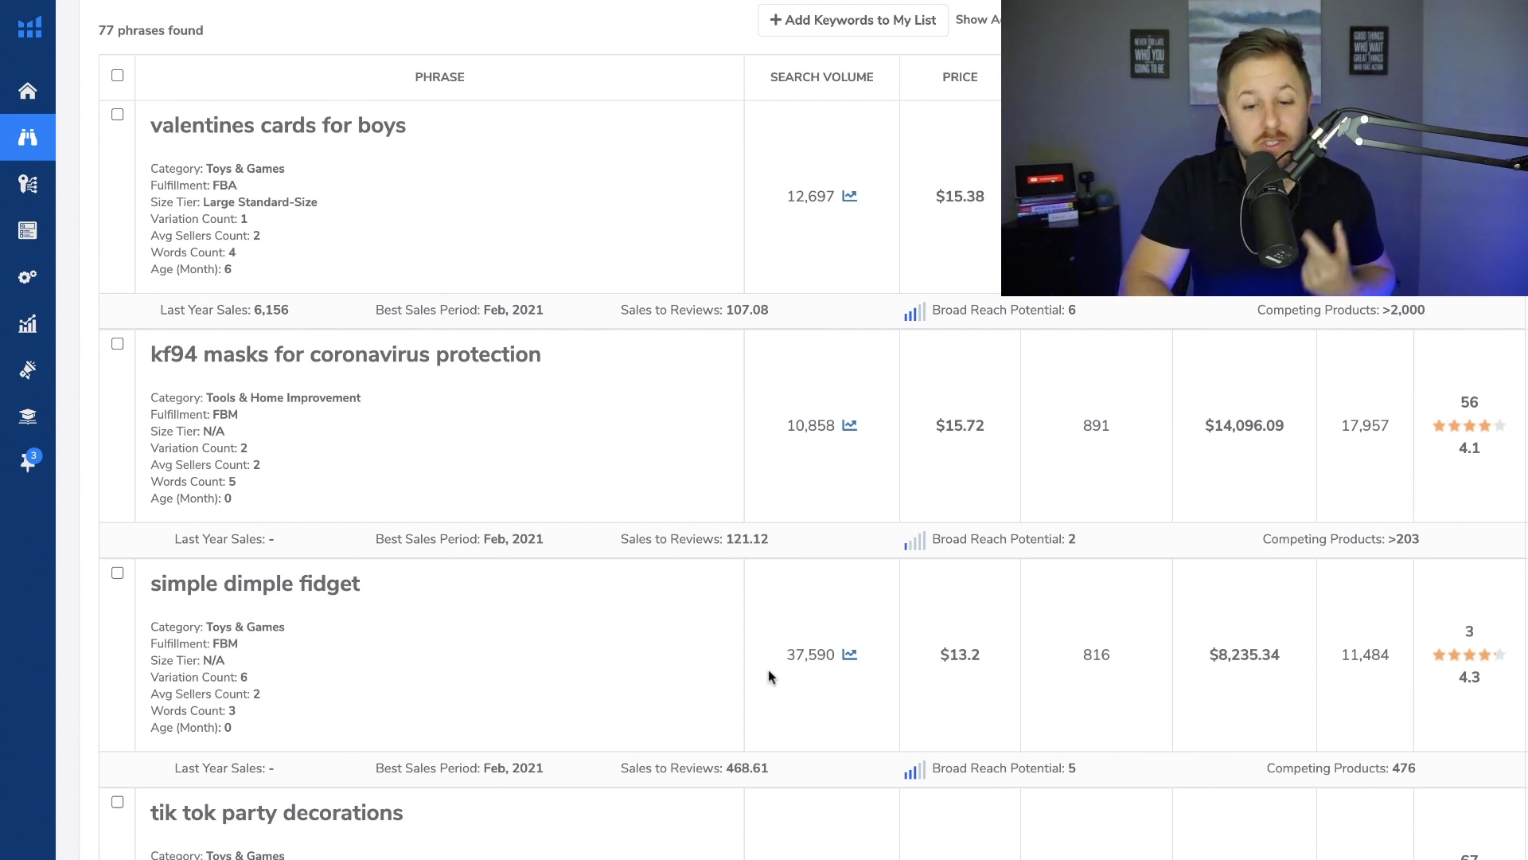
Check and close the search volume history chart for 'simple dimple fidget', then open that row's actions menu.
left_click(849, 656)
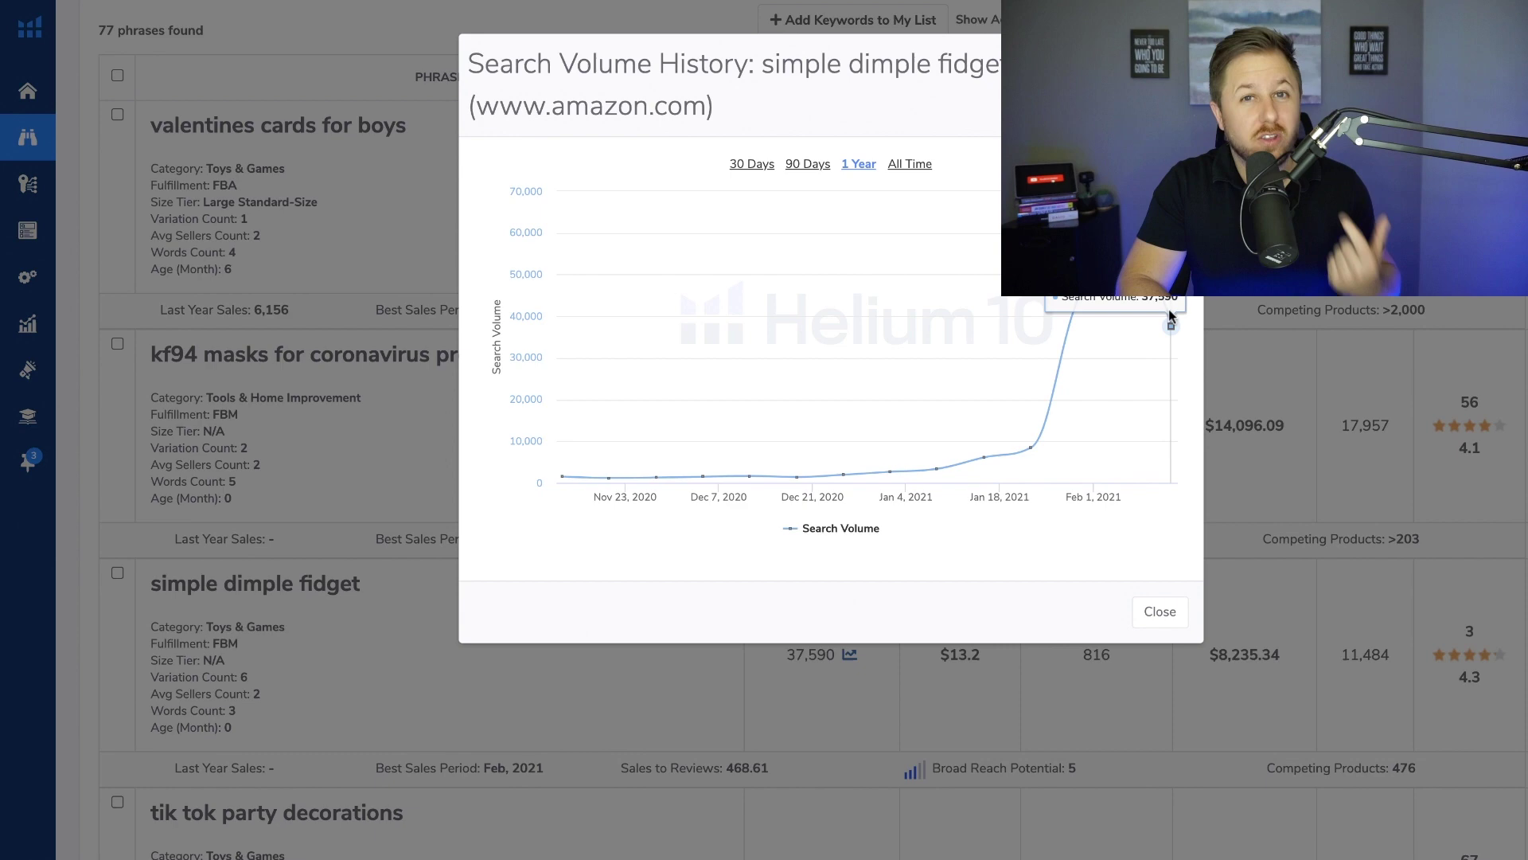
key("Escape")
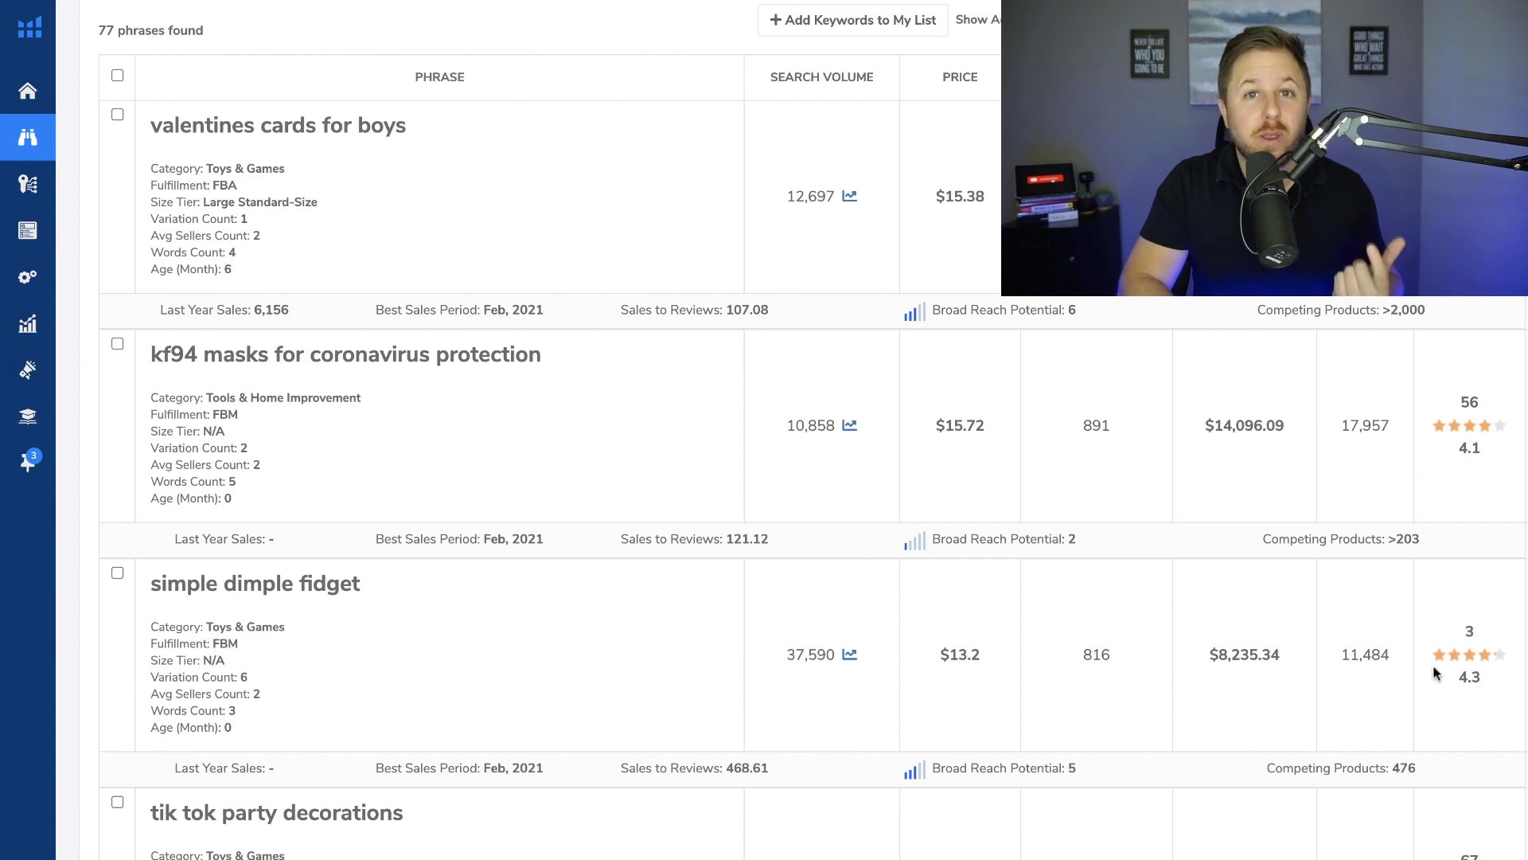
left_click(1473, 671)
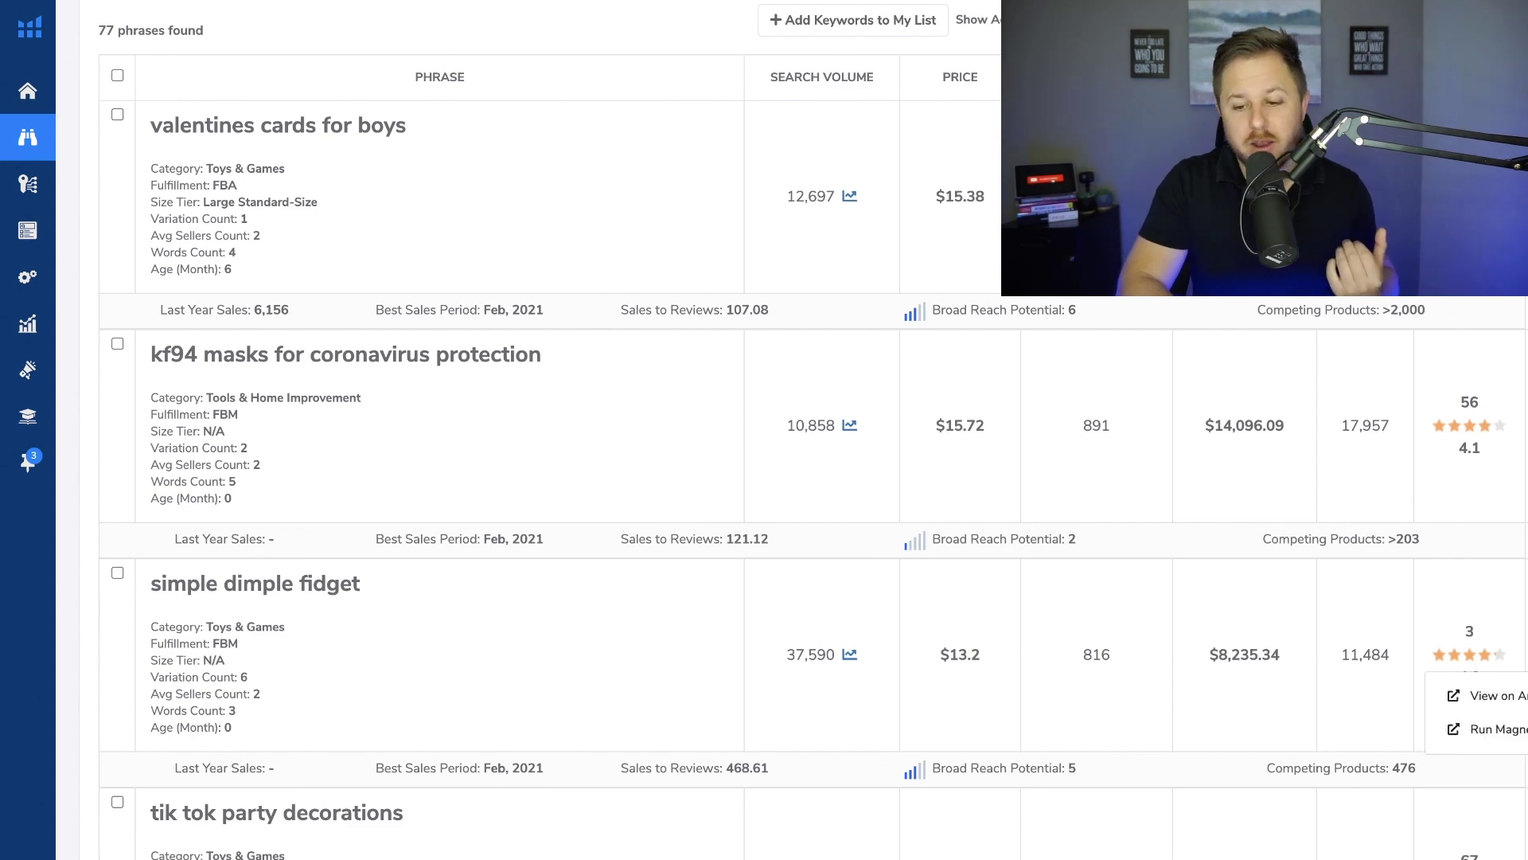
View 'simple dimple fidget' on Amazon and scroll through the search results.
left_click(1487, 695)
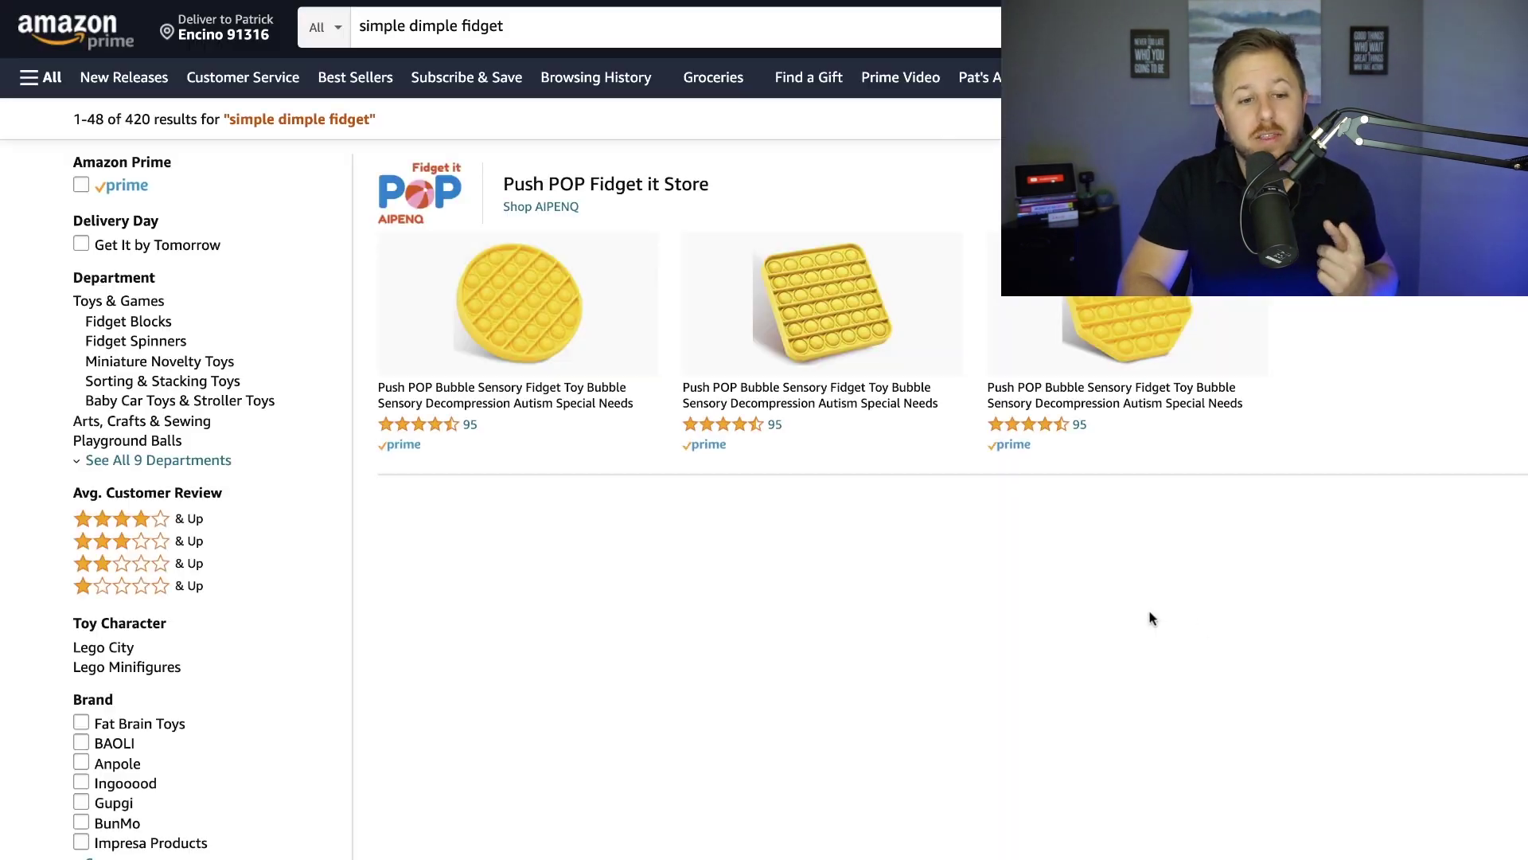
scroll(941, 420, "down", 2)
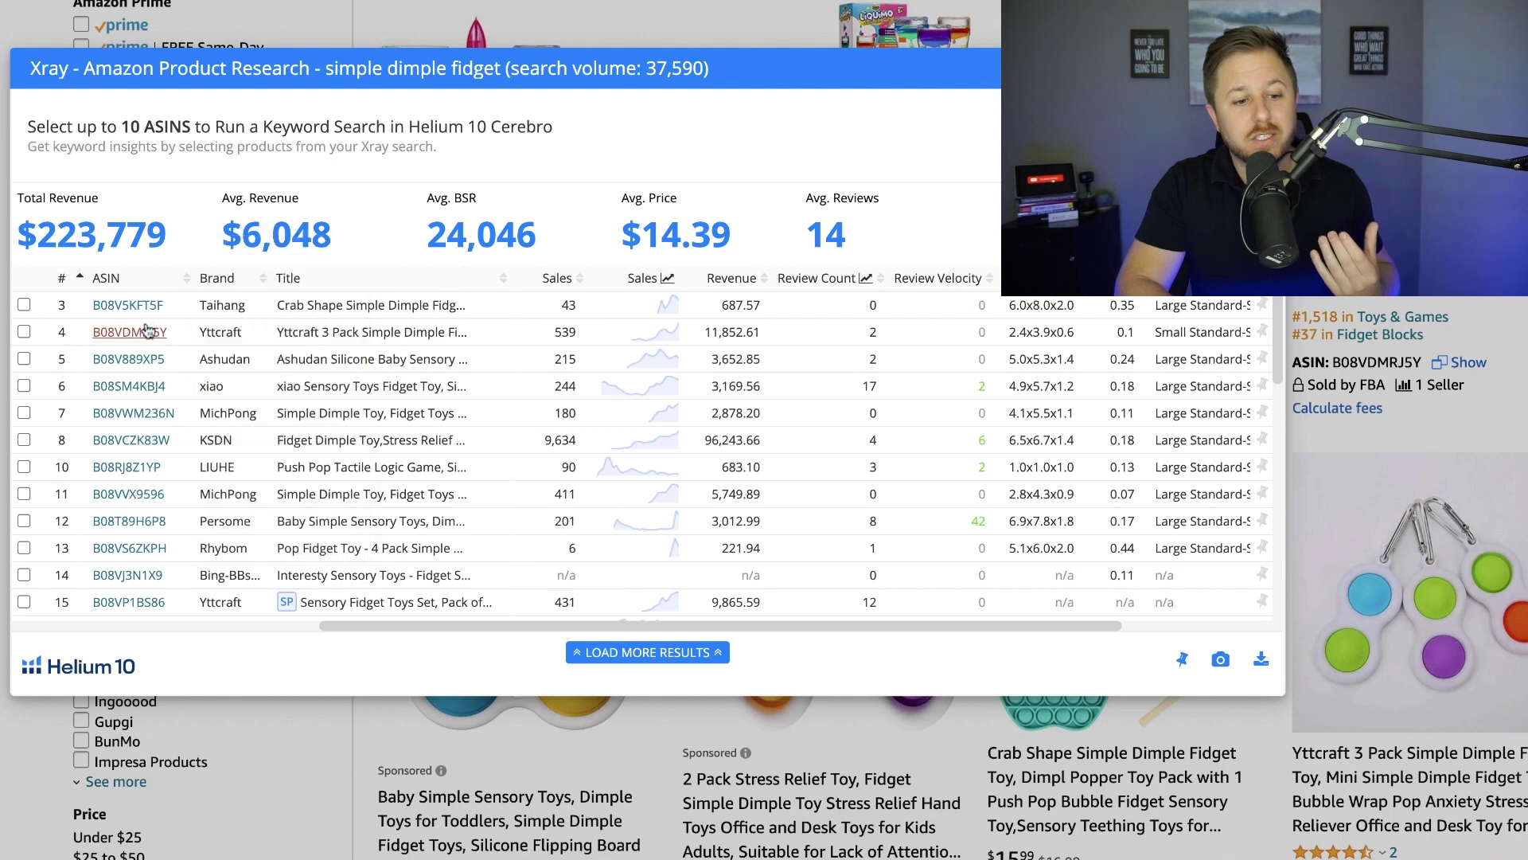
Bring up the Alibaba supplier search for 'simple dimple fidget' from the Xray window.
mouse_move(148, 335)
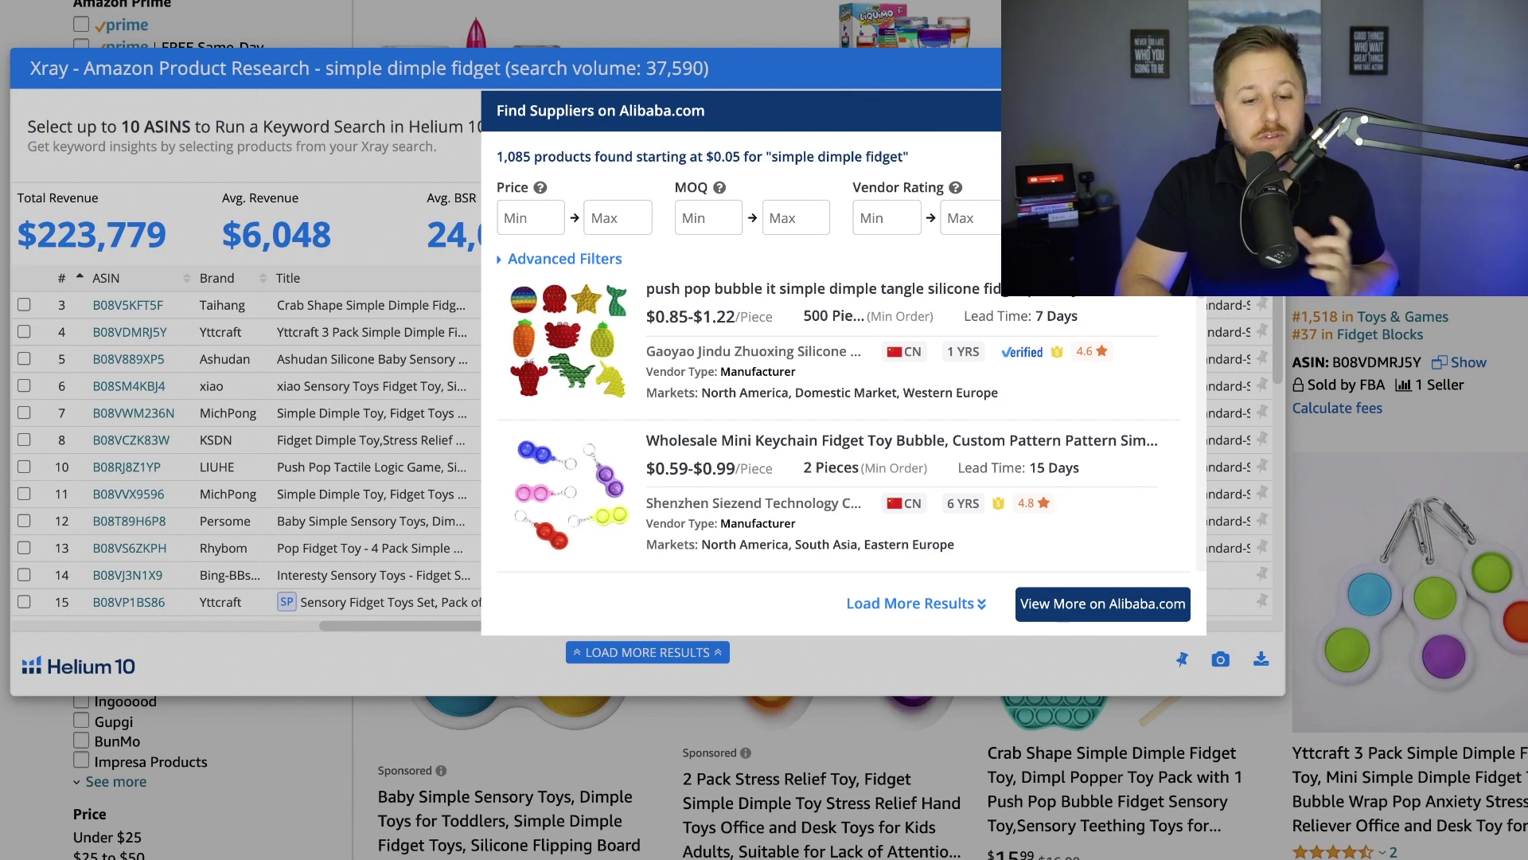
scroll(827, 402, "down", 3)
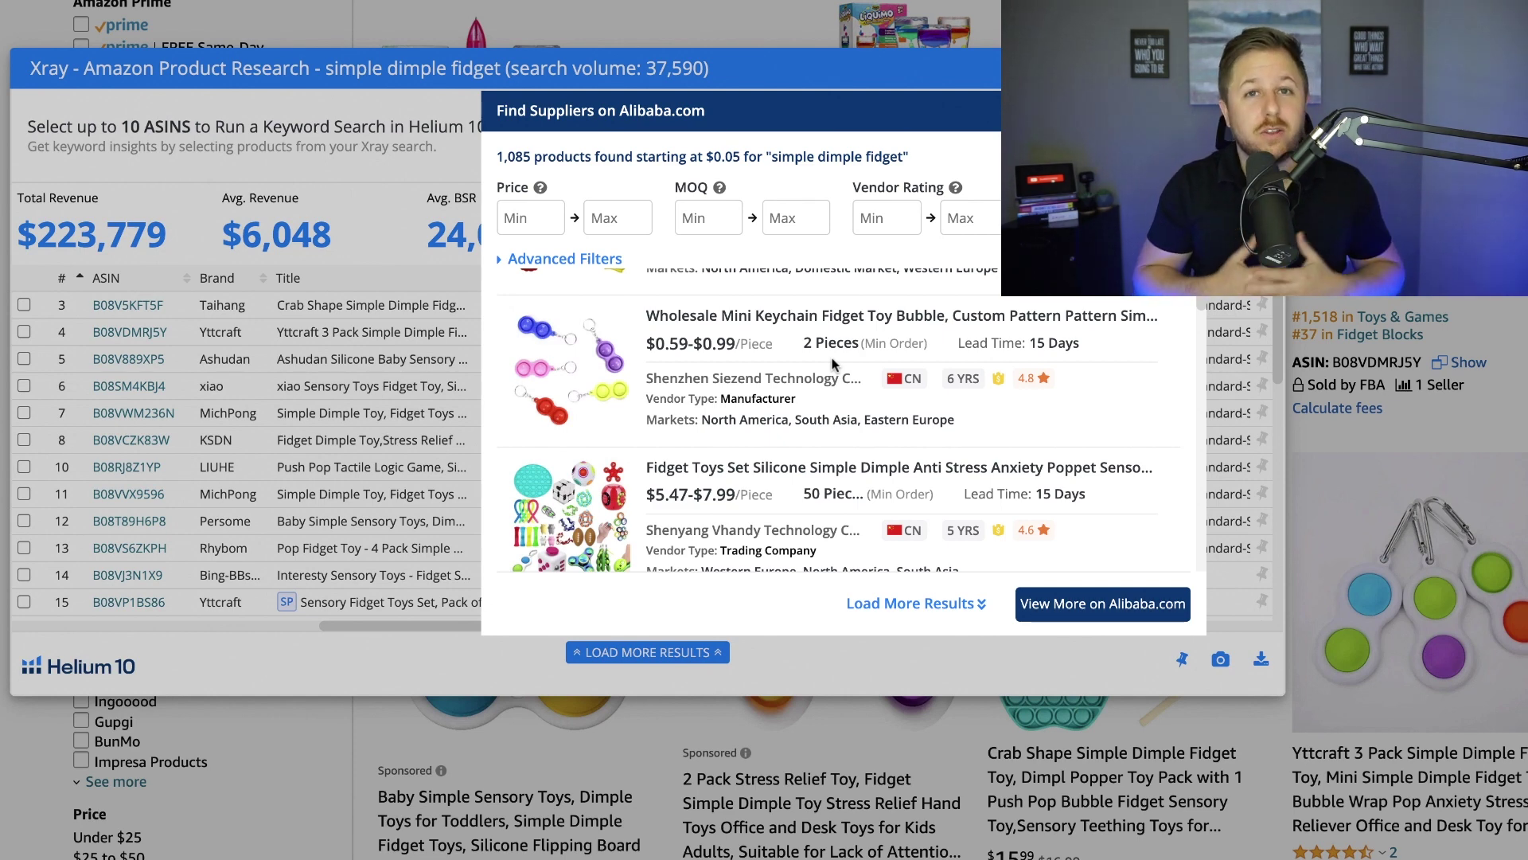
scroll(800, 414, "down", 3)
scroll(800, 414, "down", 7)
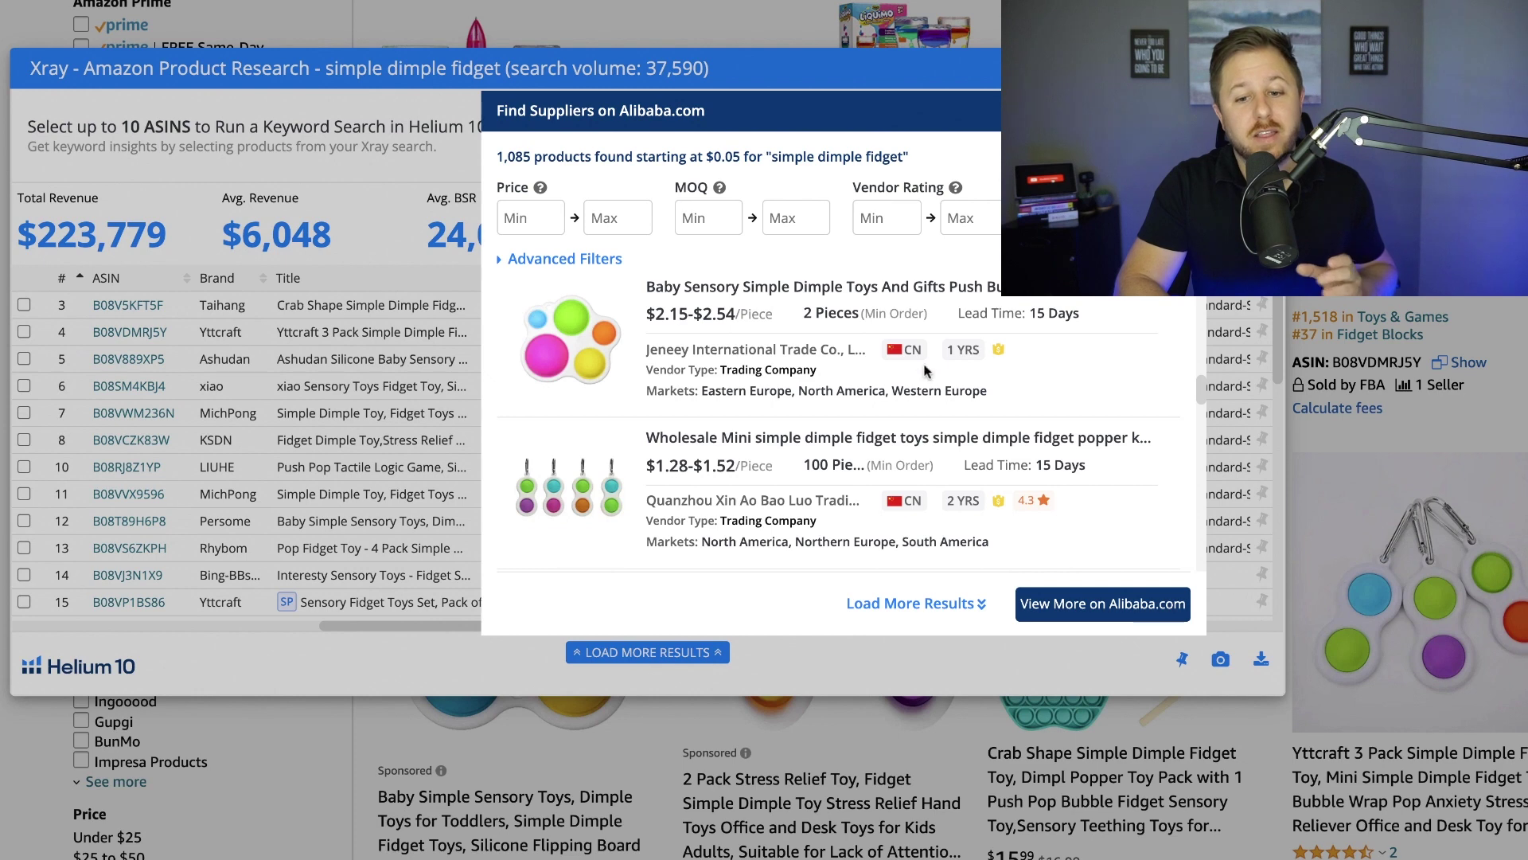
key("Escape")
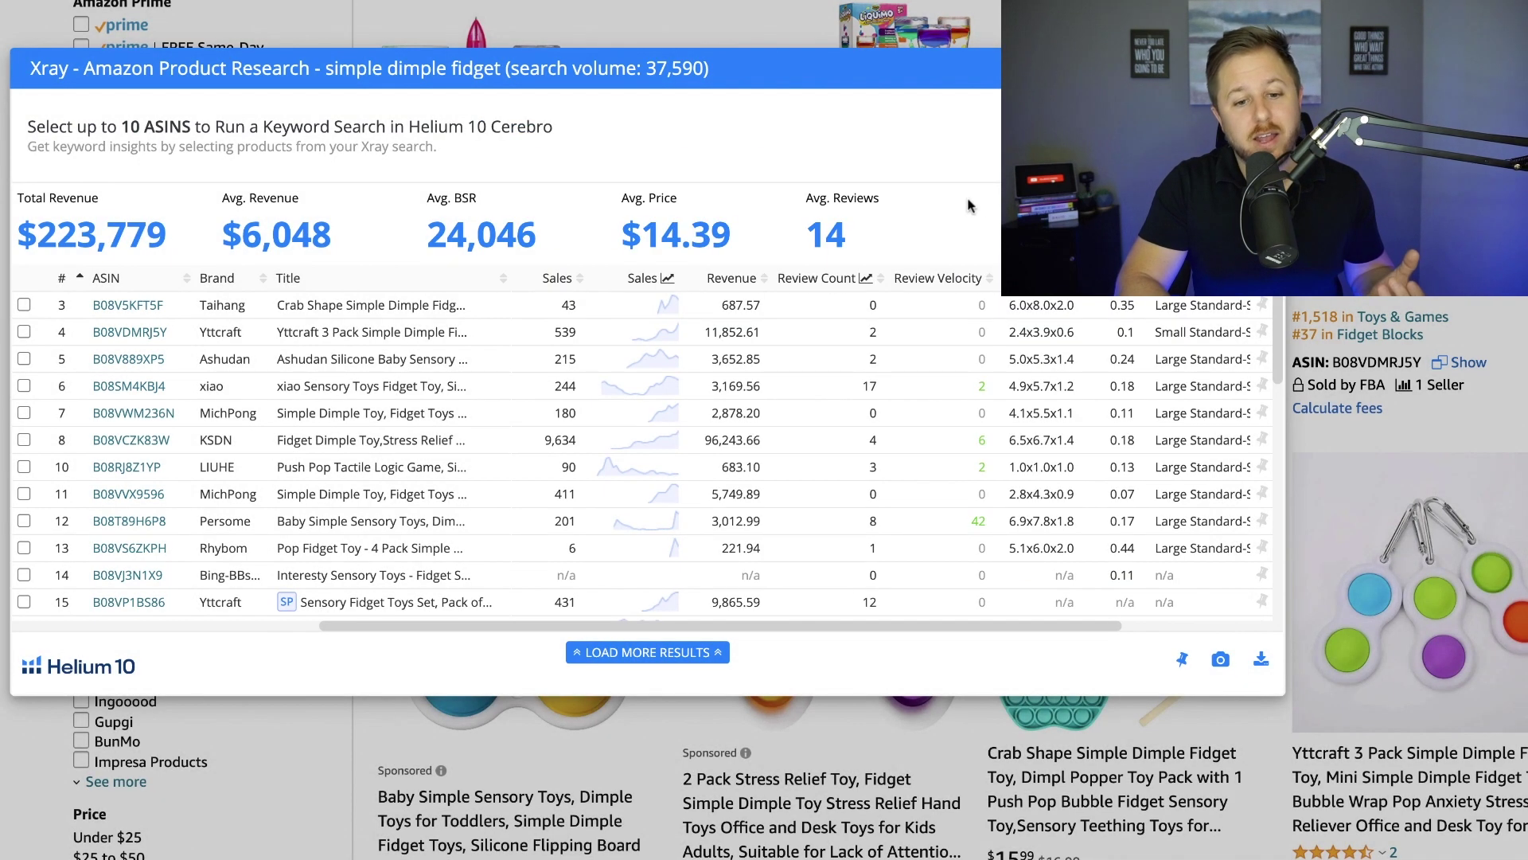
scroll(716, 398, "up", 2)
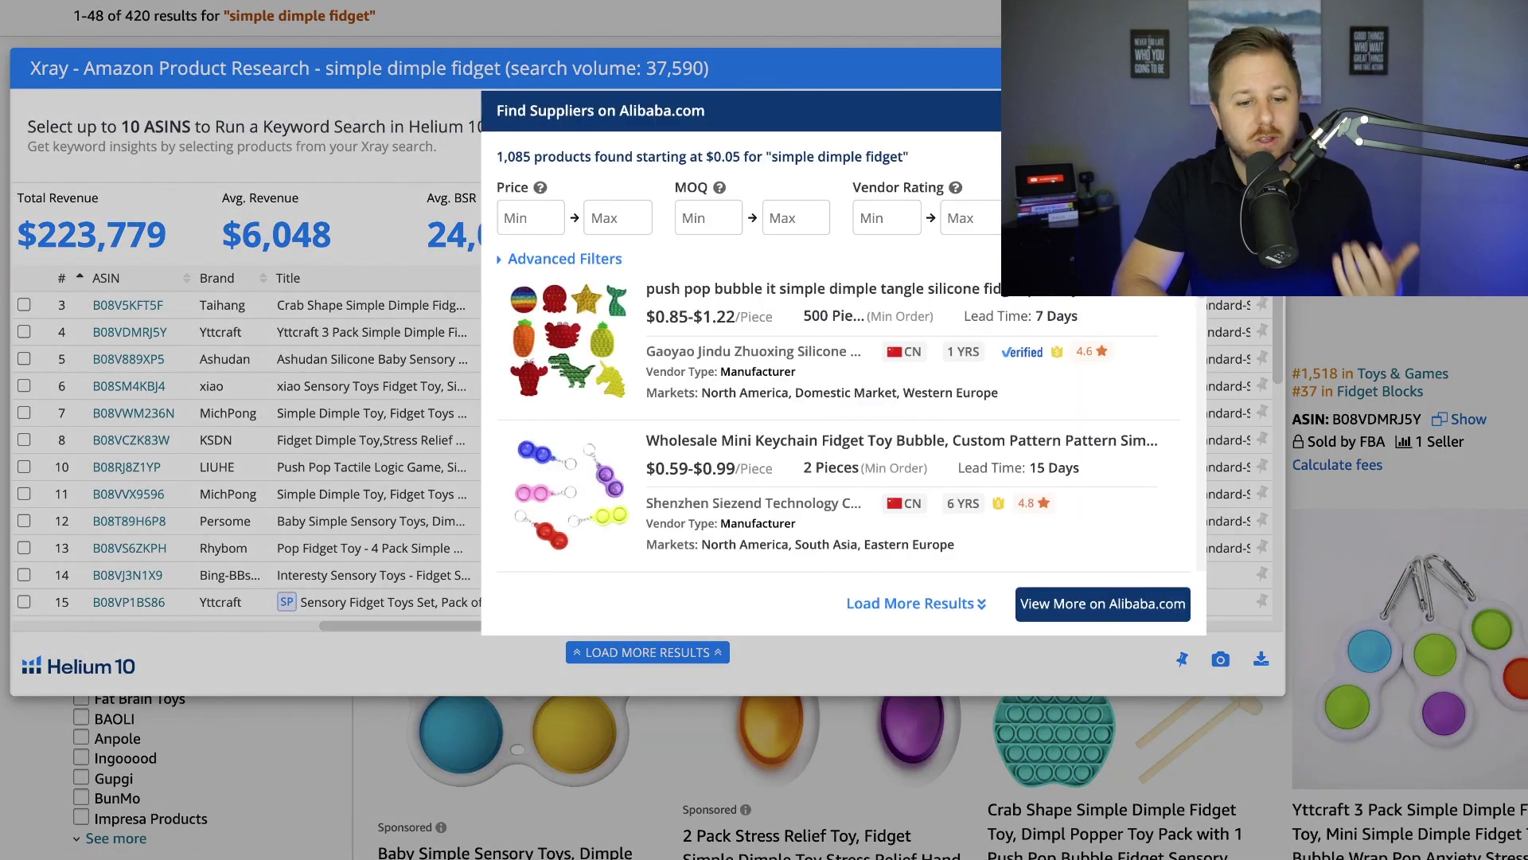
scroll(711, 451, "down", 5)
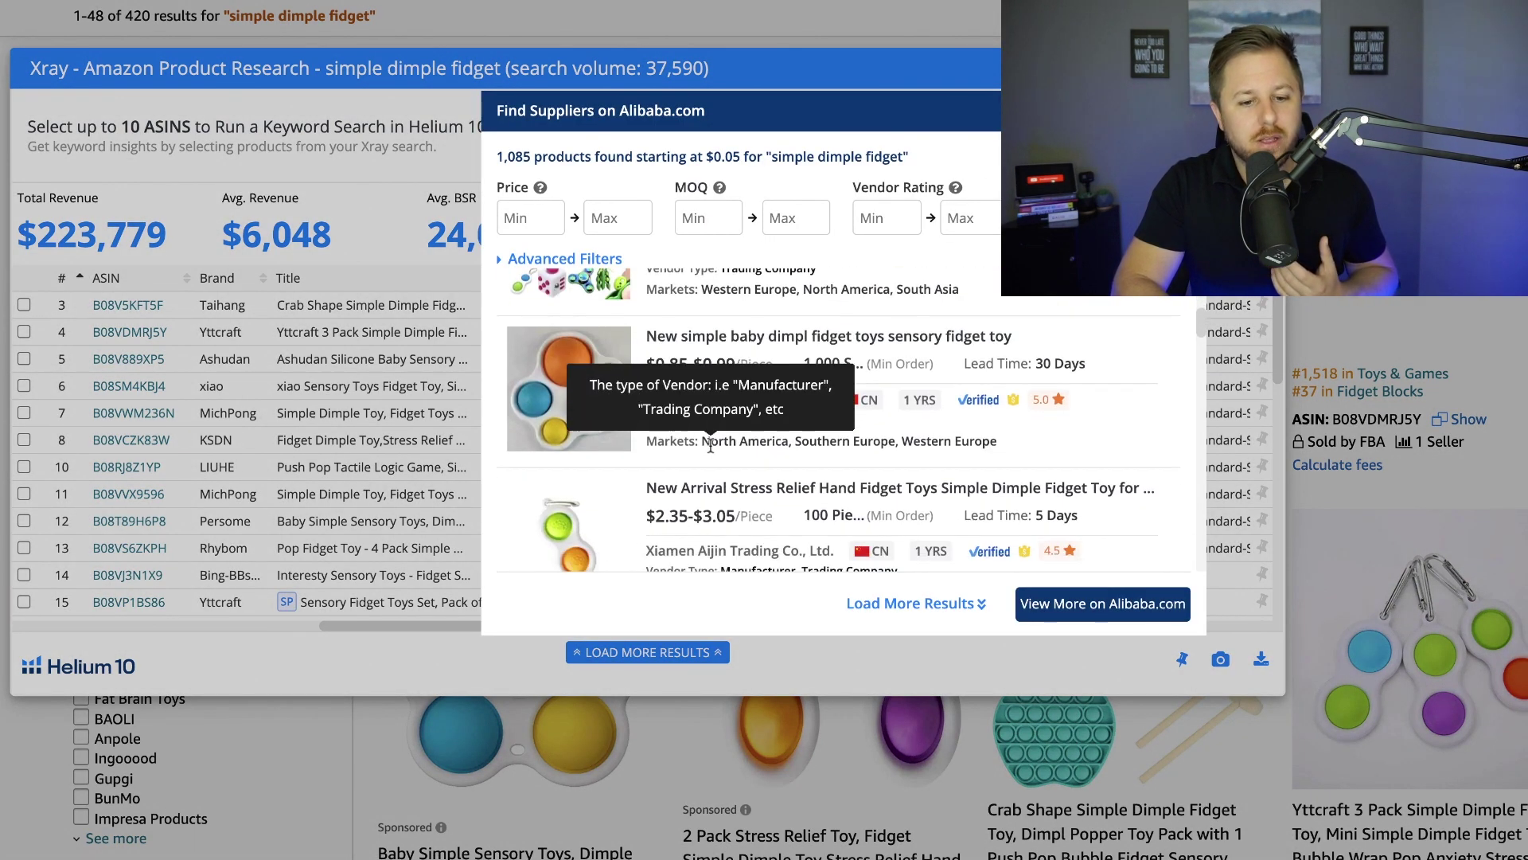
scroll(710, 445, "down", 8)
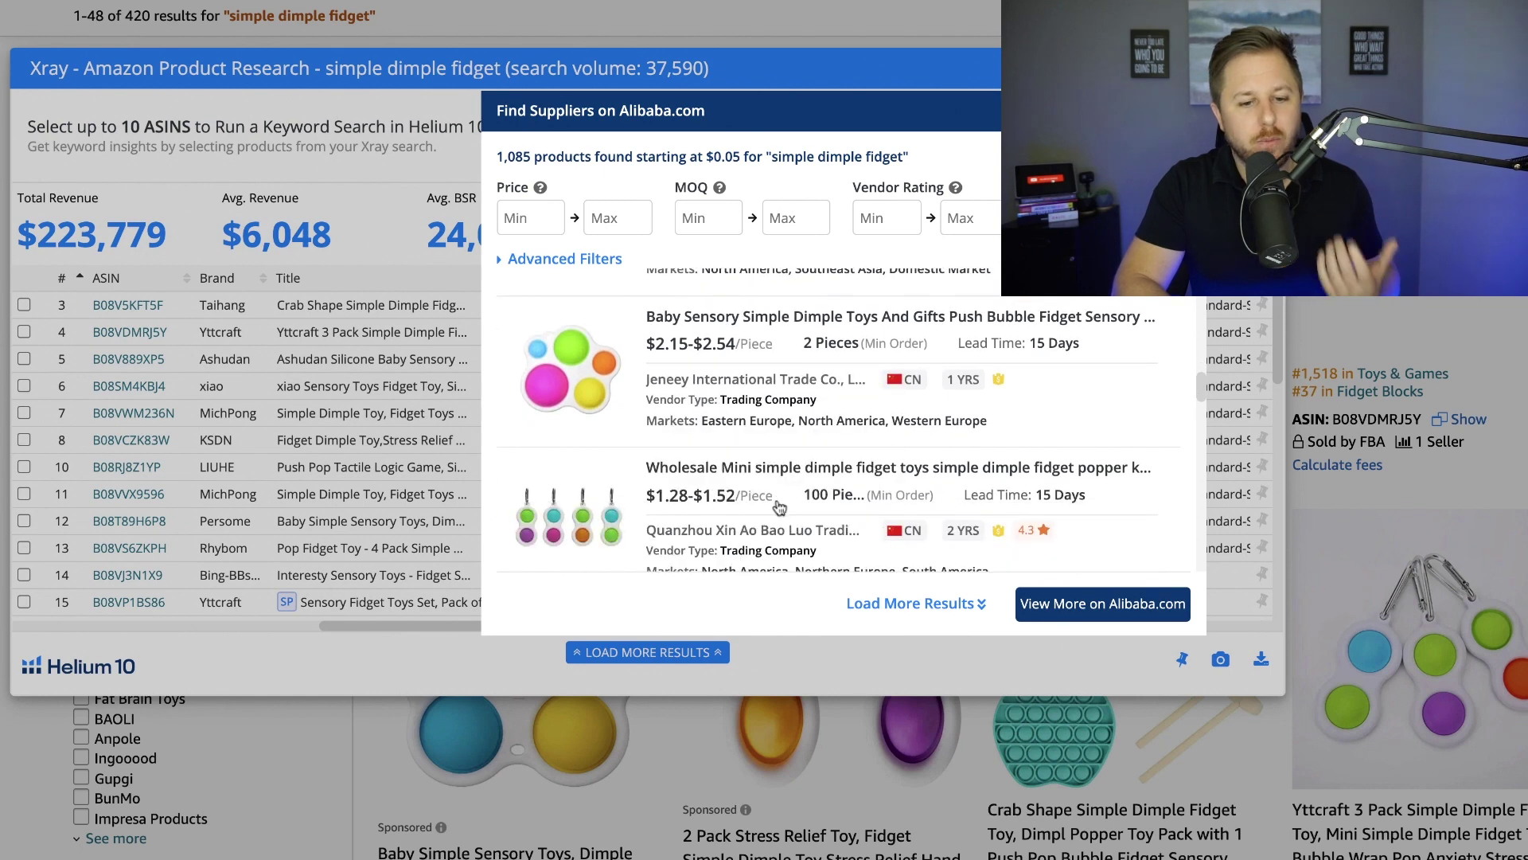
scroll(784, 406, "up", 1)
Open the Baby Sensory Simple Dimple Toys product page and scroll through it.
left_click(777, 357)
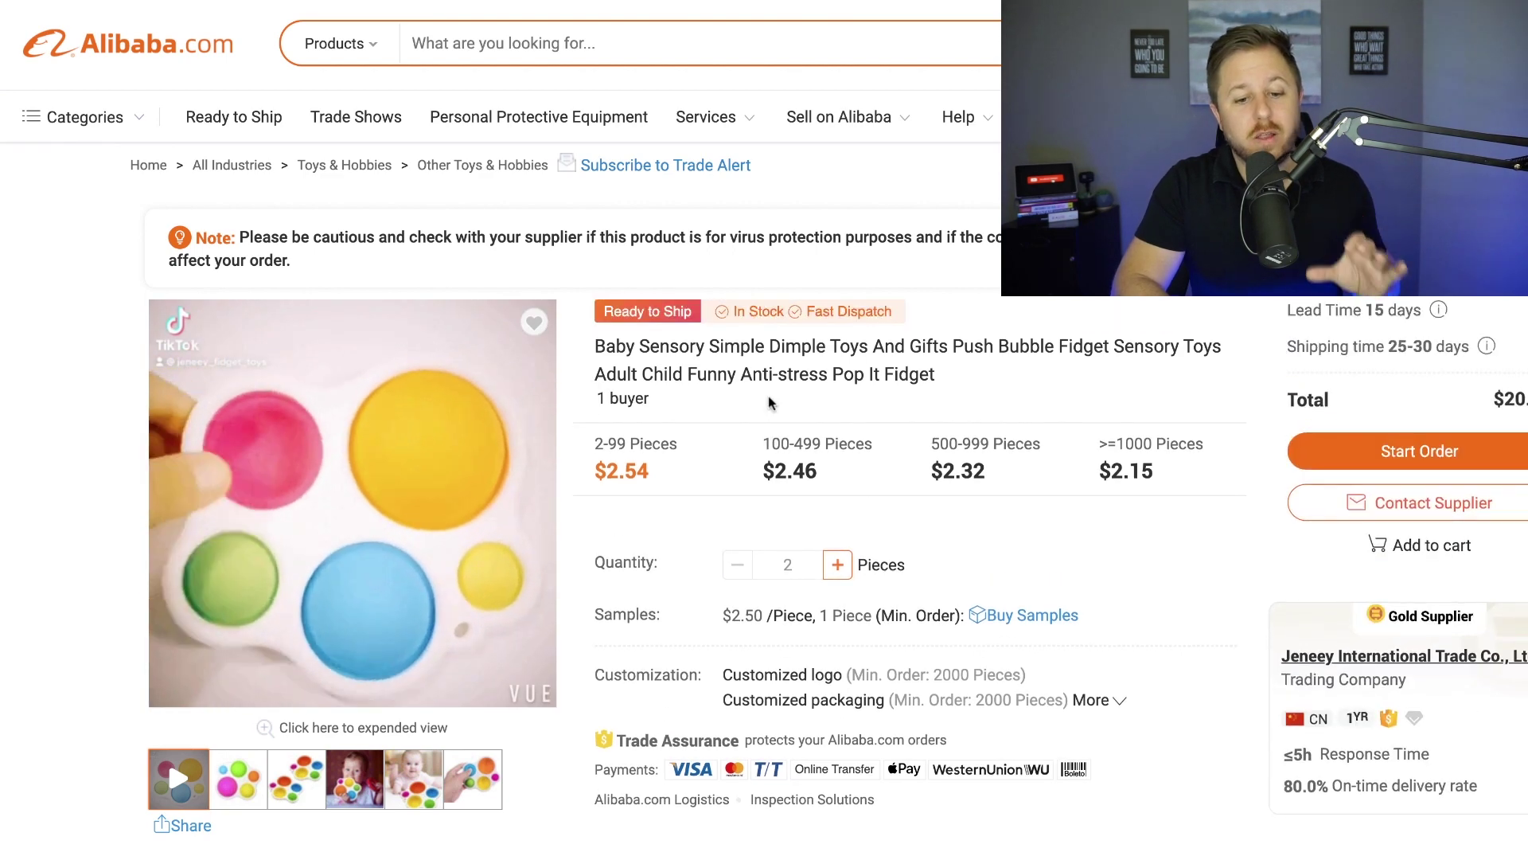
scroll(771, 402, "down", 5)
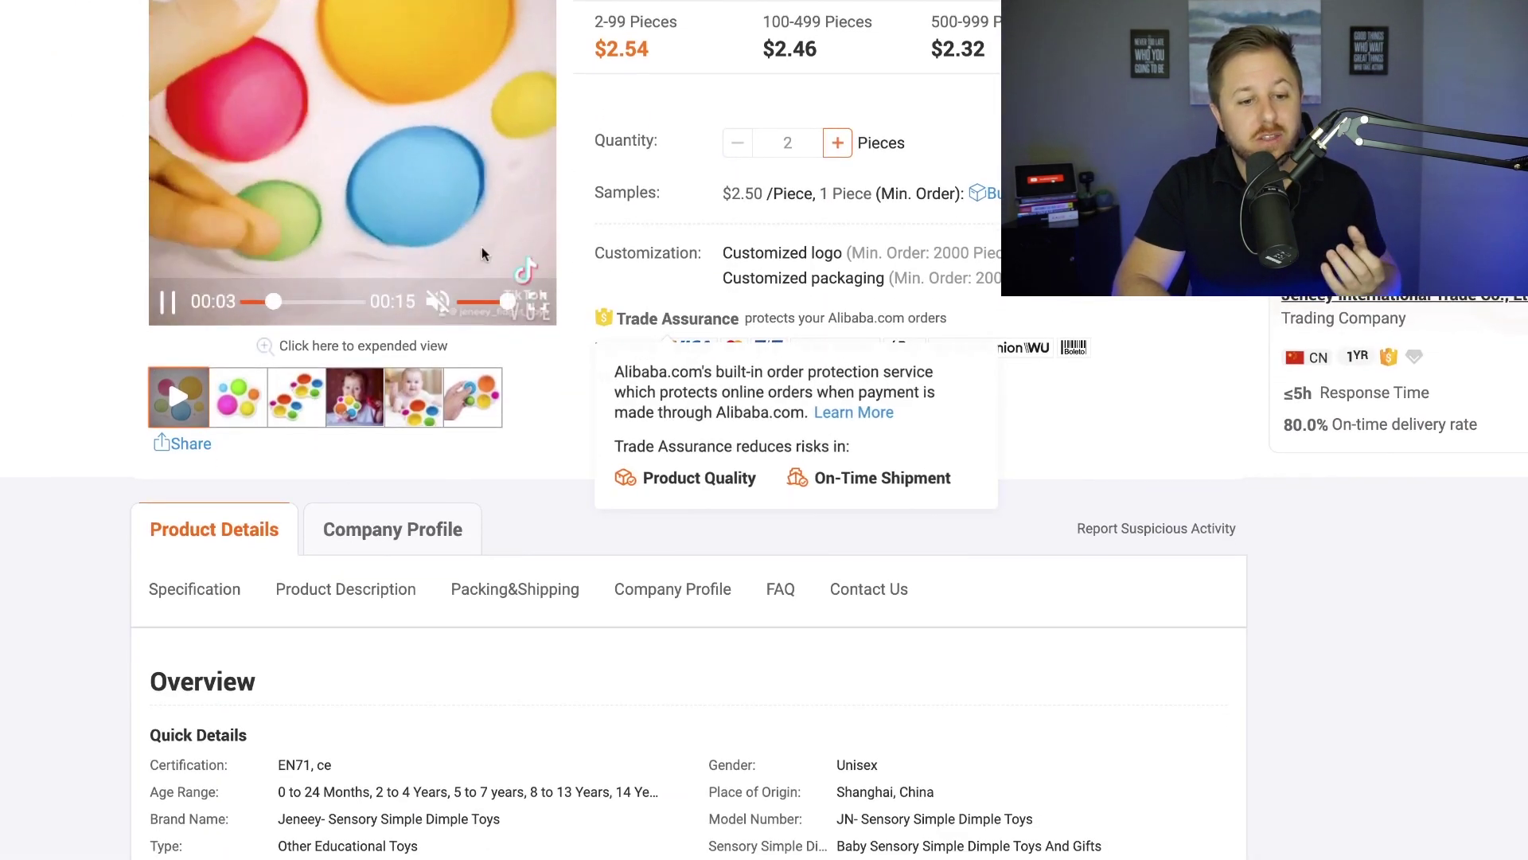
scroll(740, 494, "down", 3)
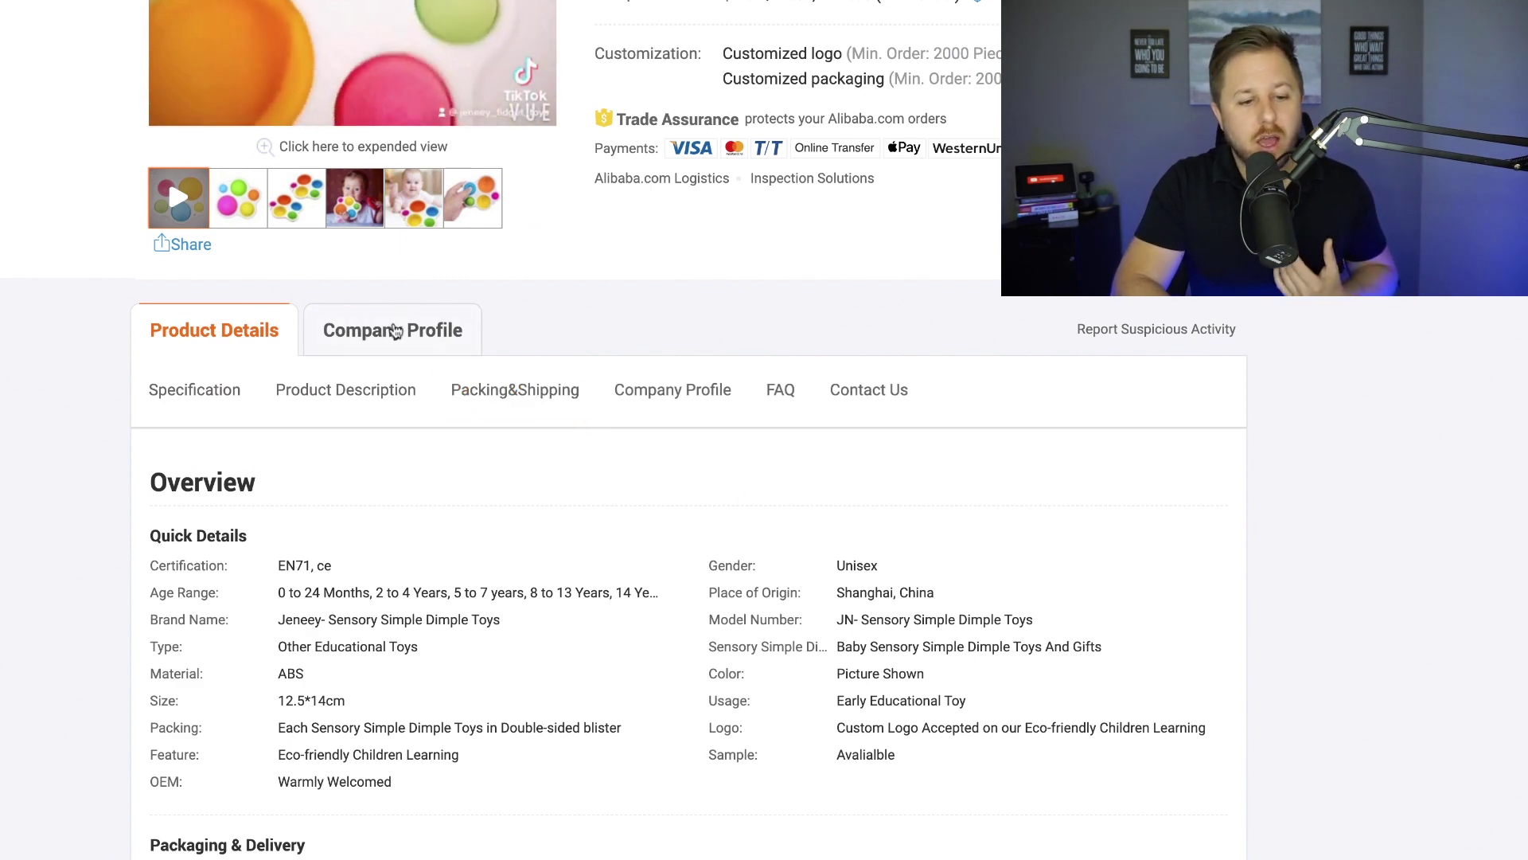
Review the supplier's Company Profile, then go to the supplier's storefront.
left_click(392, 330)
scroll(590, 522, "down", 15)
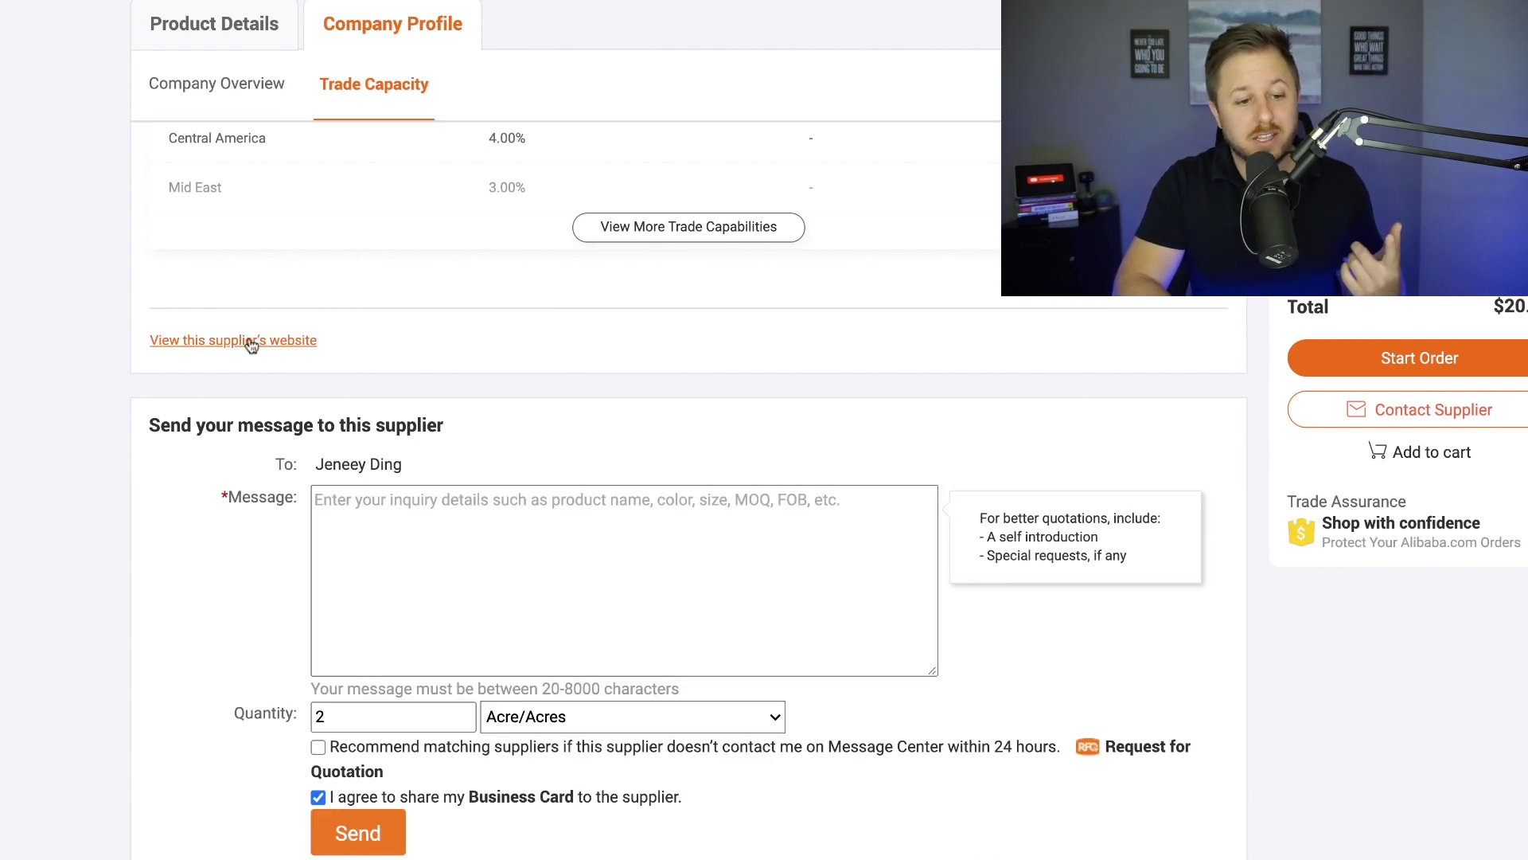
left_click(251, 342)
Open the storefront's Other Toys category and browse its simple dimple toys from $2.15 per piece.
mouse_move(451, 294)
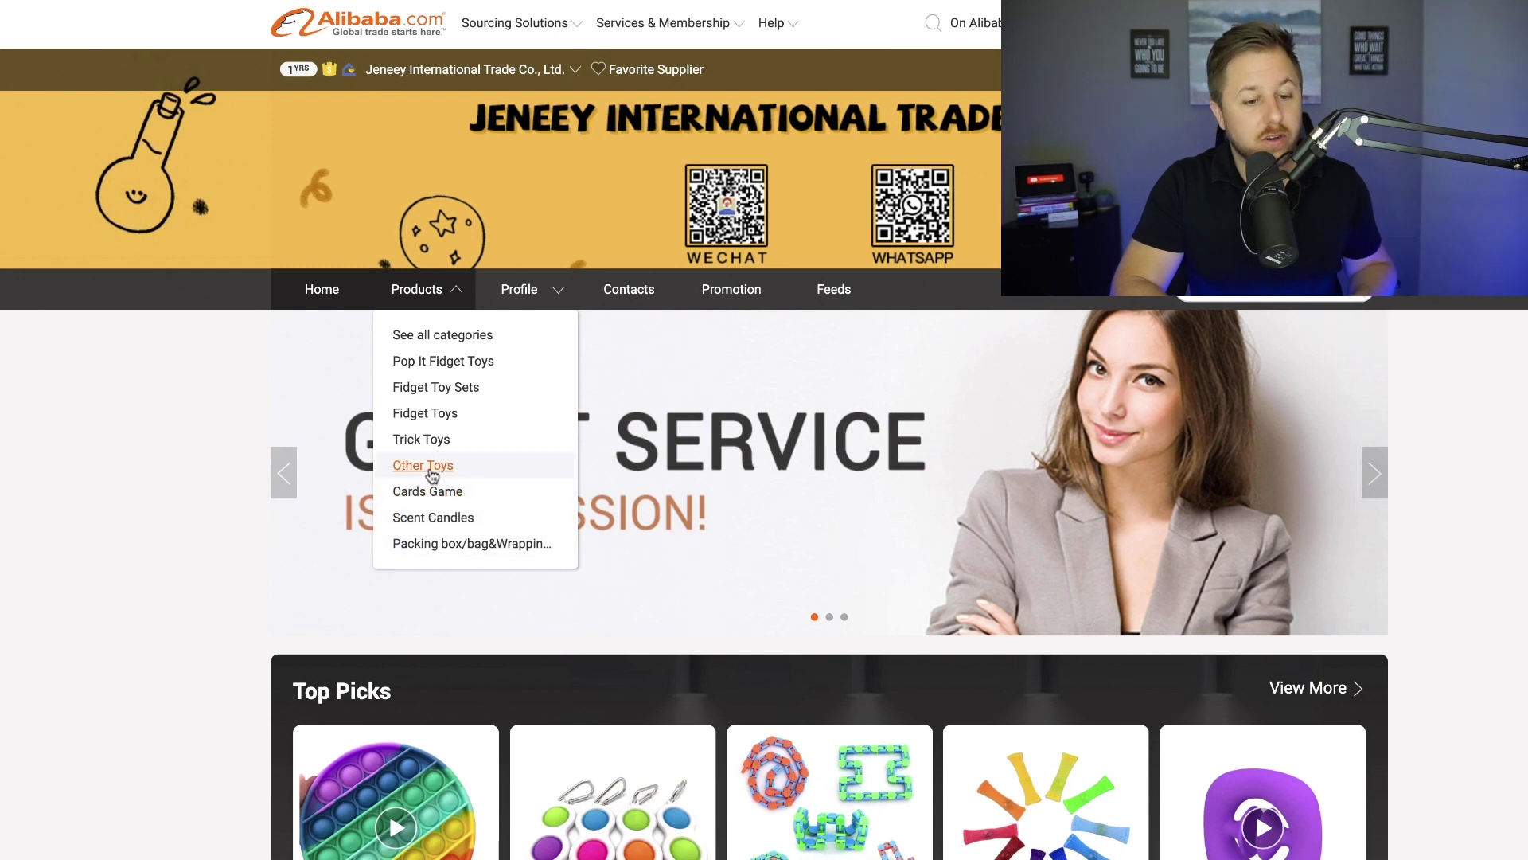
left_click(430, 469)
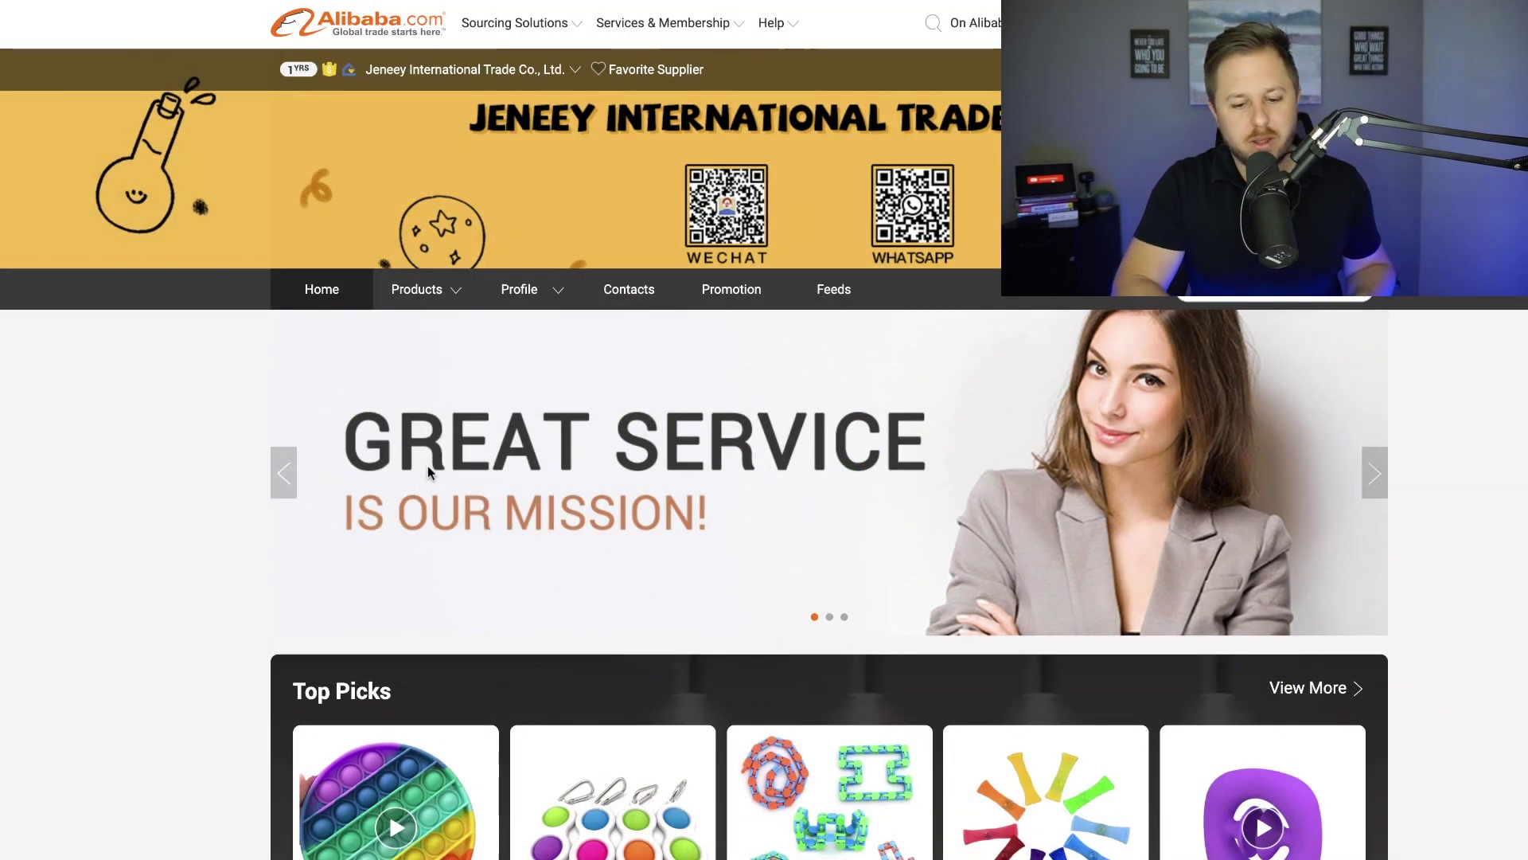
scroll(730, 632, "down", 3)
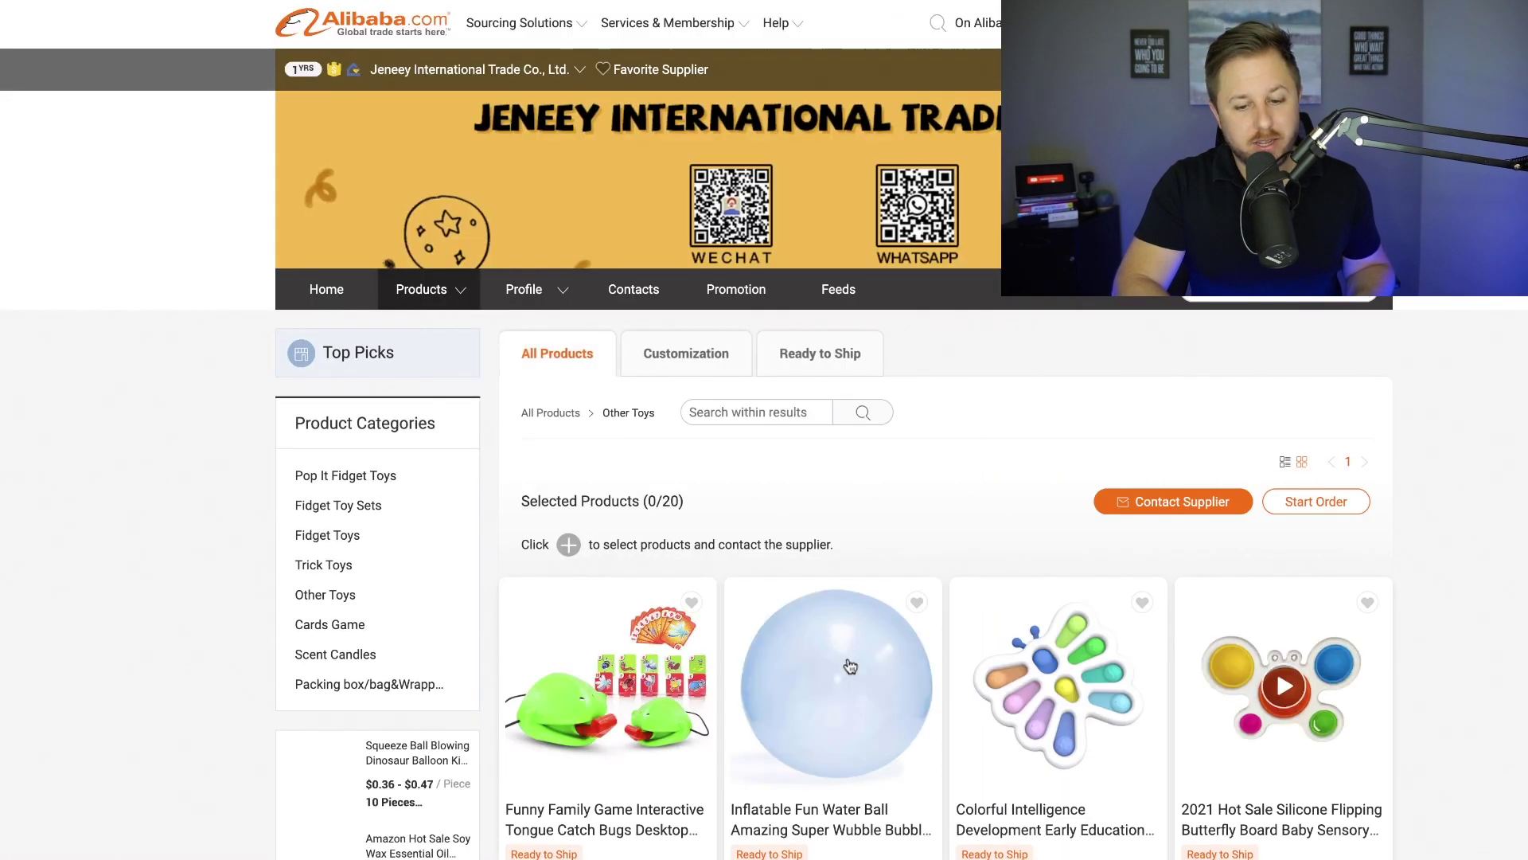
scroll(872, 683, "down", 3)
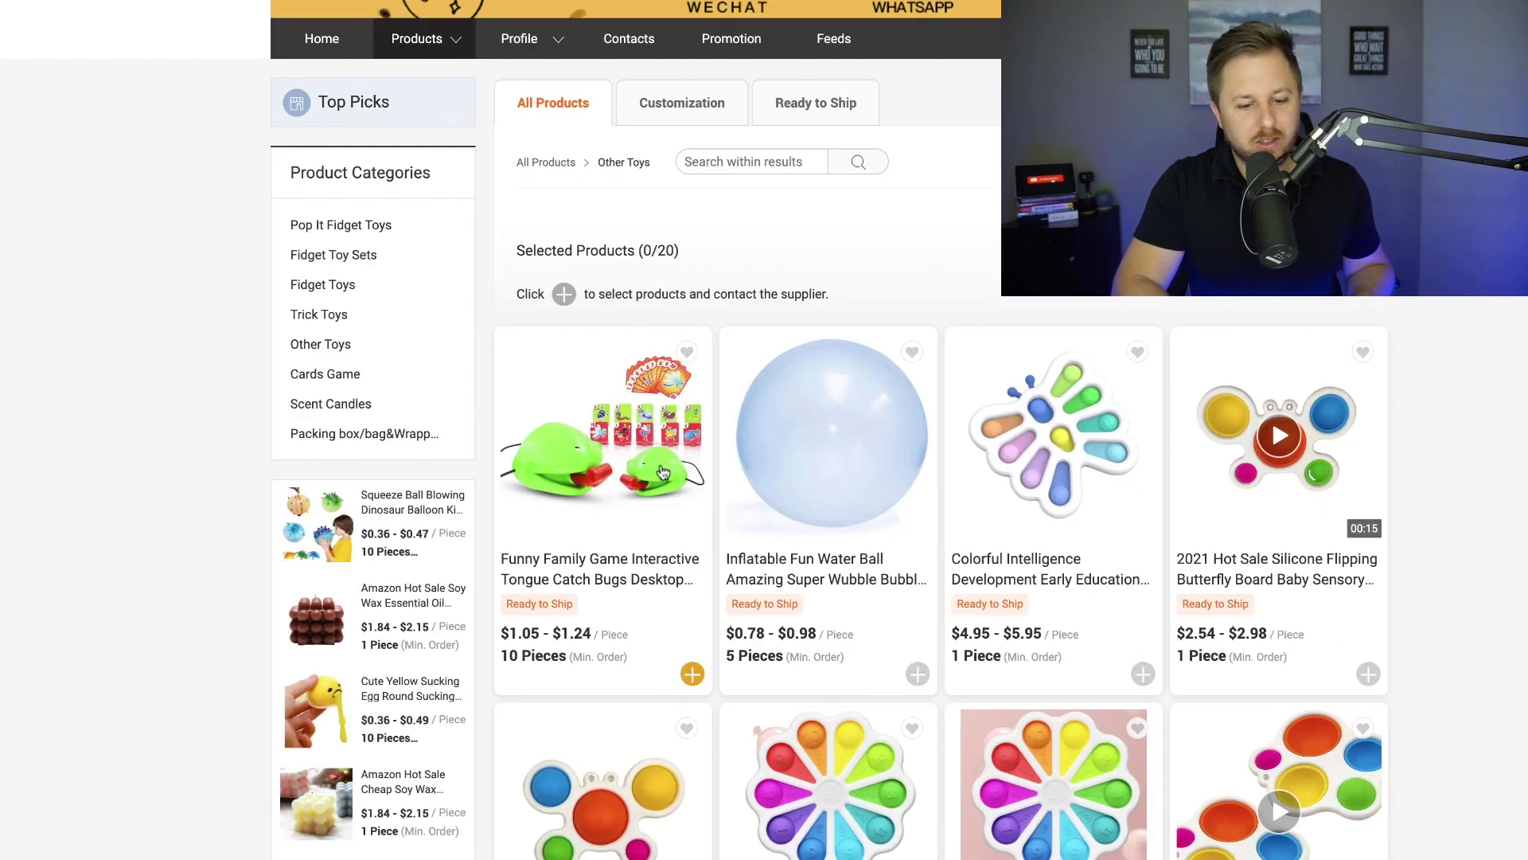
scroll(662, 472, "down", 10)
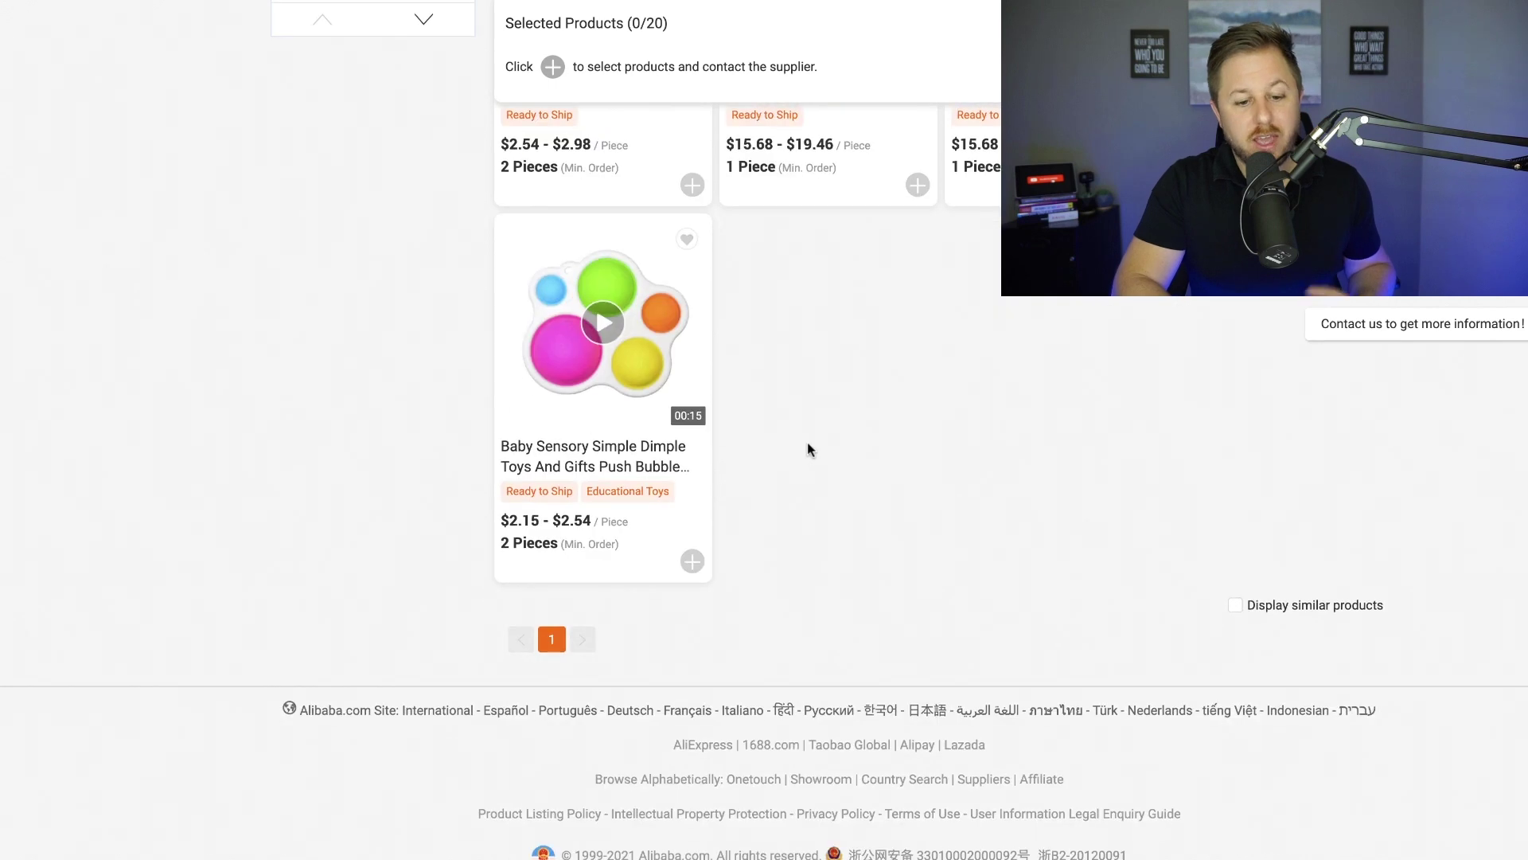
mouse_move(617, 370)
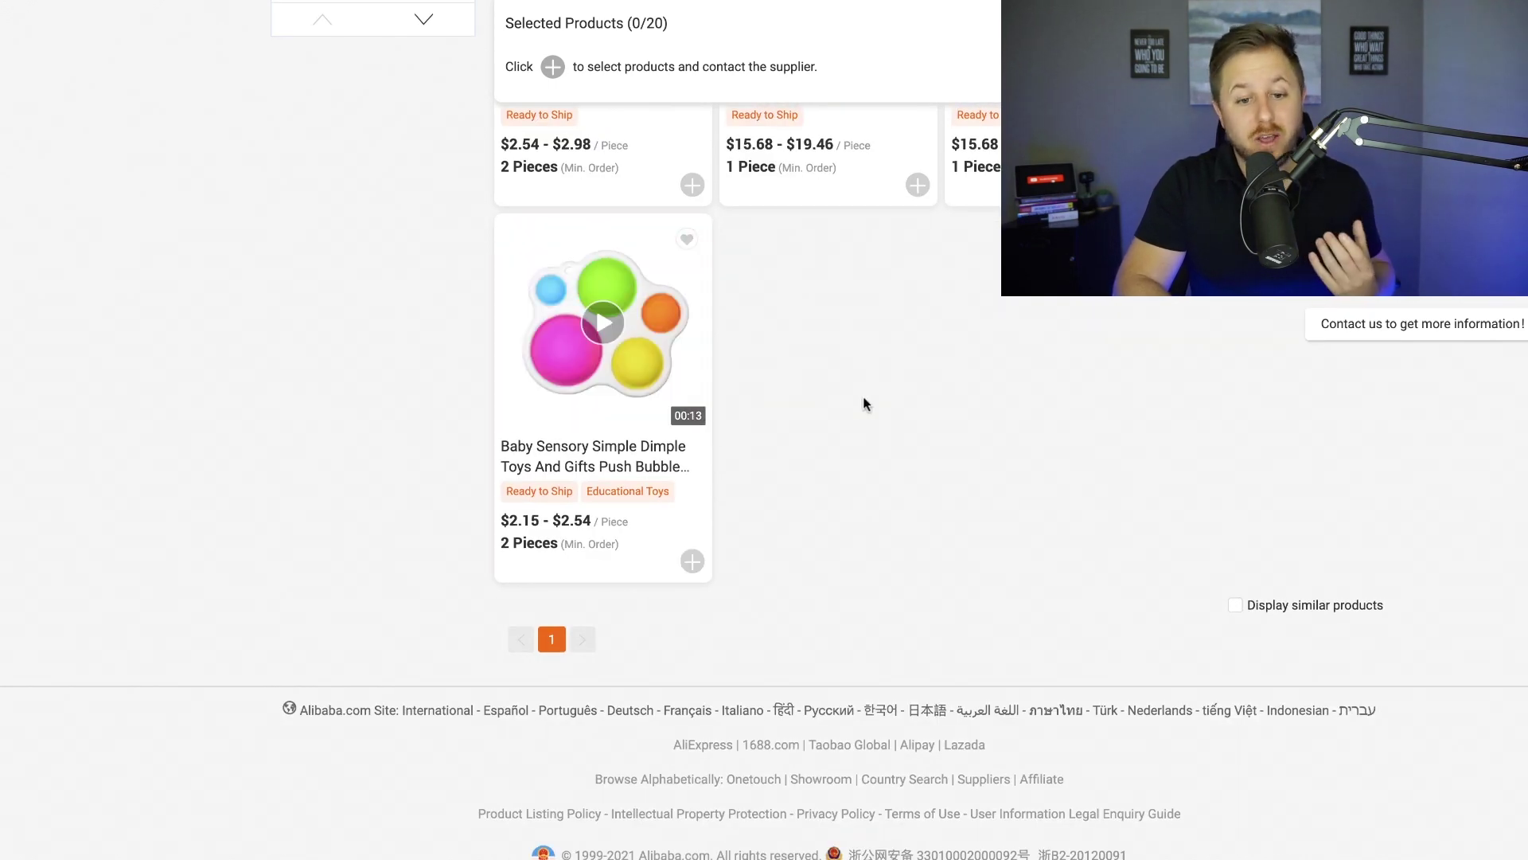
scroll(864, 402, "up", 5)
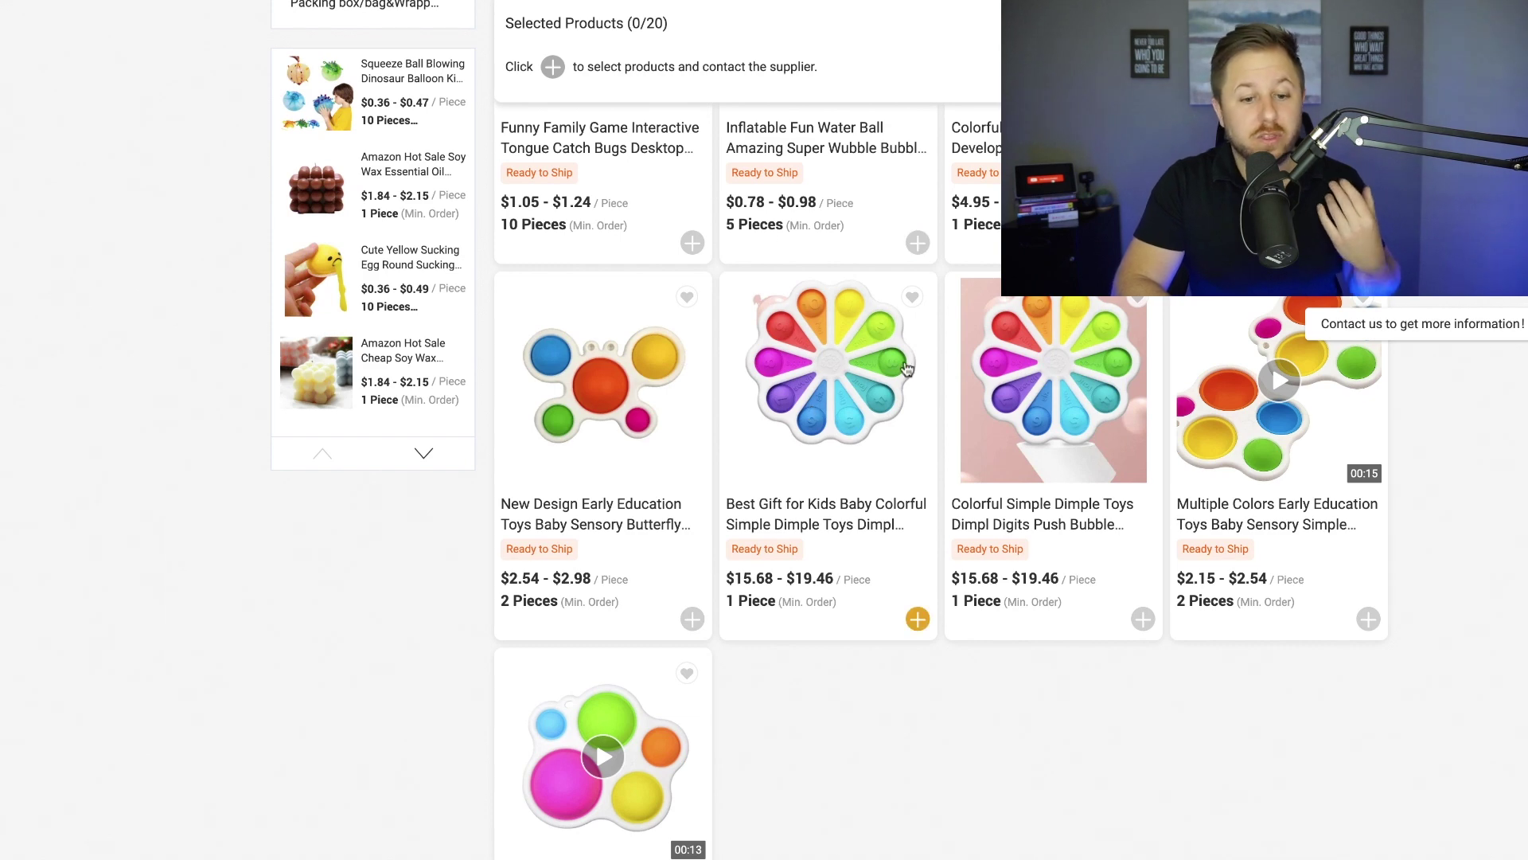
scroll(905, 370, "up", 2)
scroll(906, 368, "up", 4)
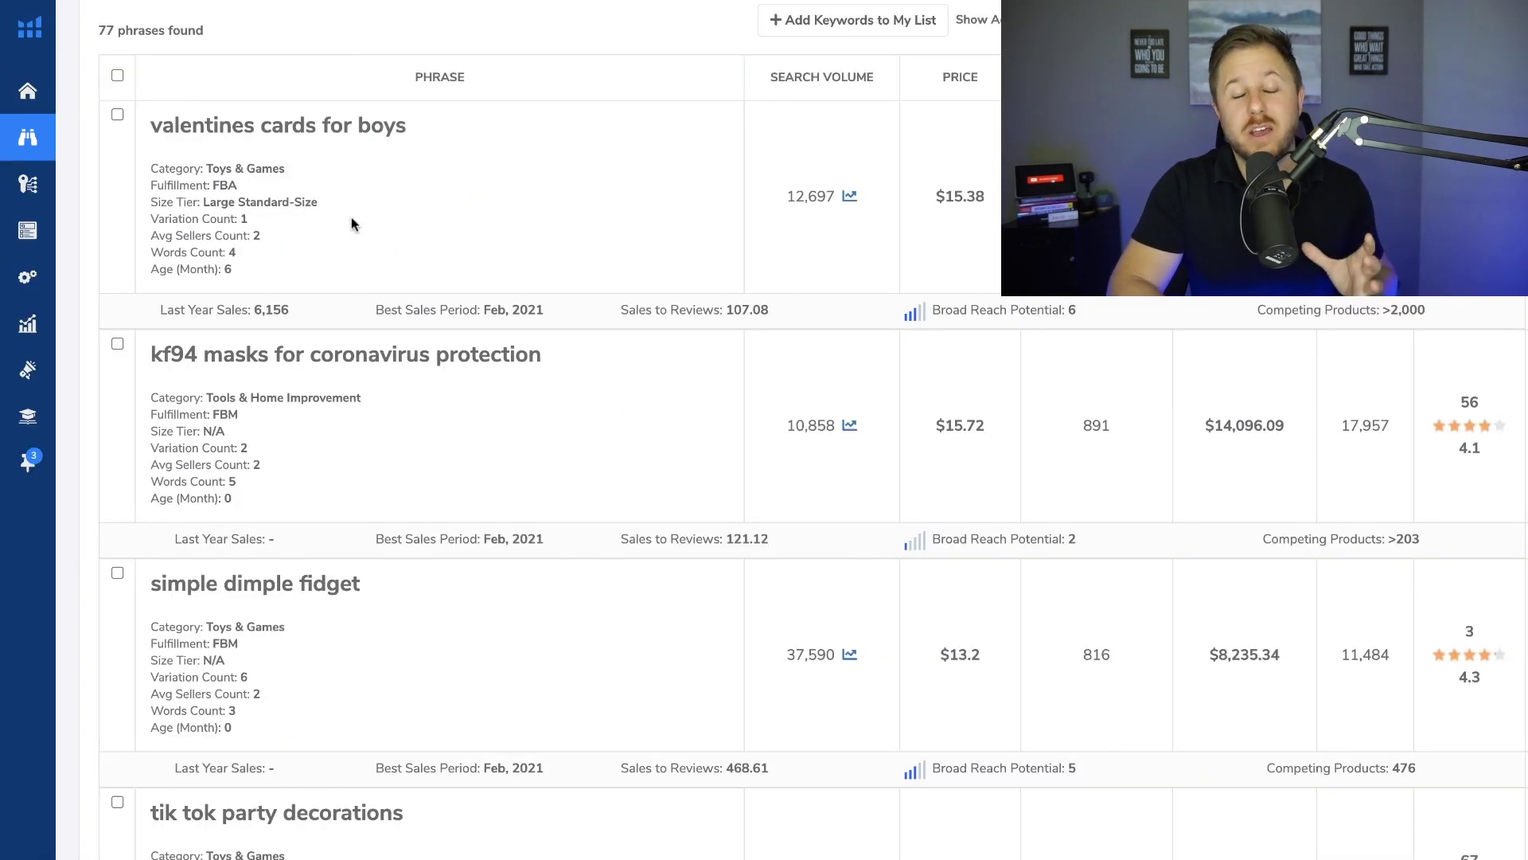
scroll(390, 243, "up", 10)
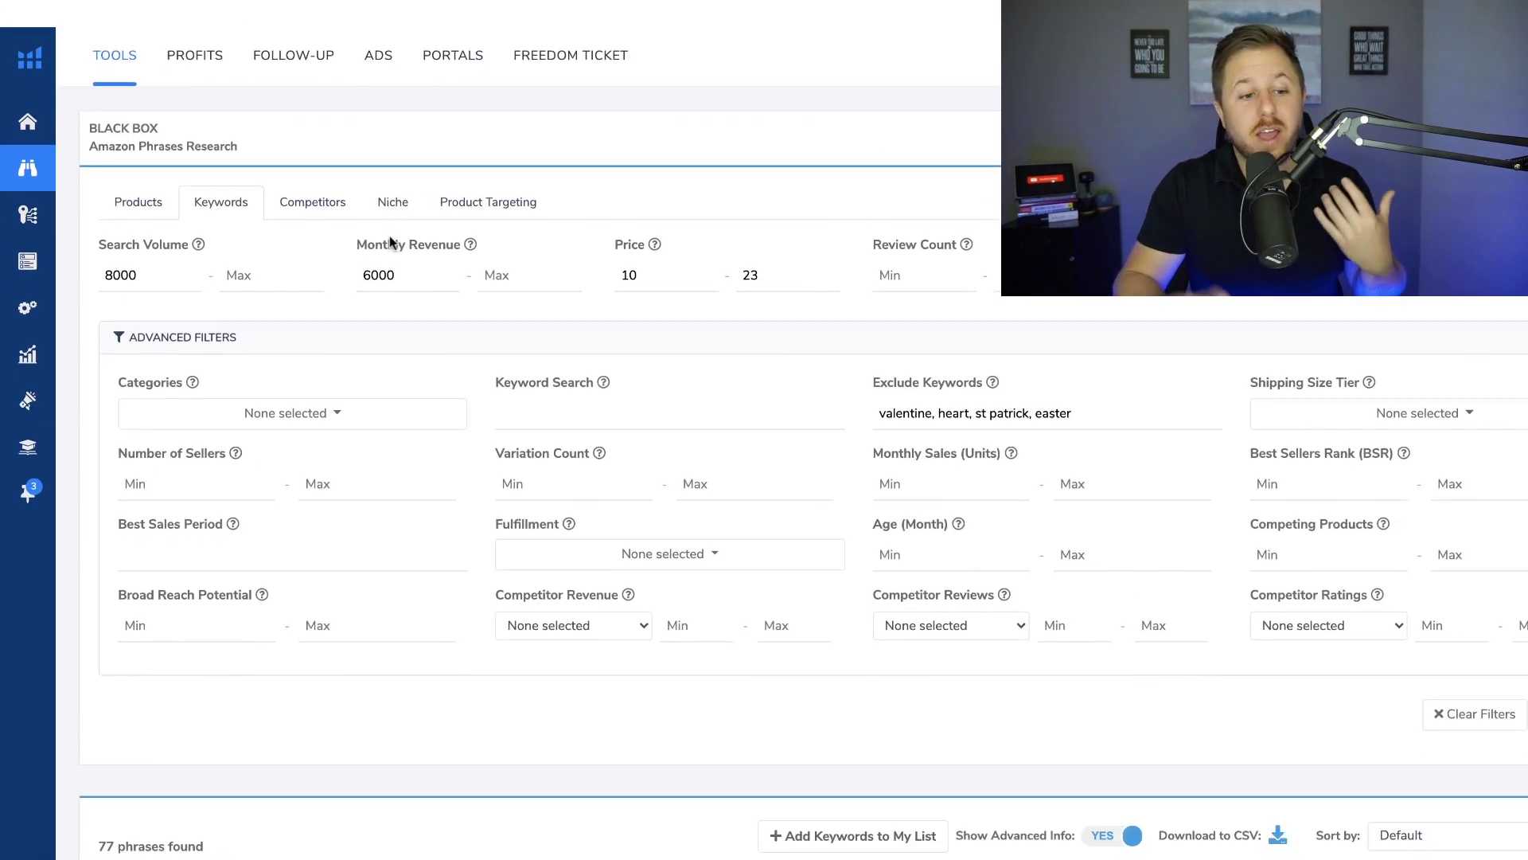
scroll(390, 243, "down", 1)
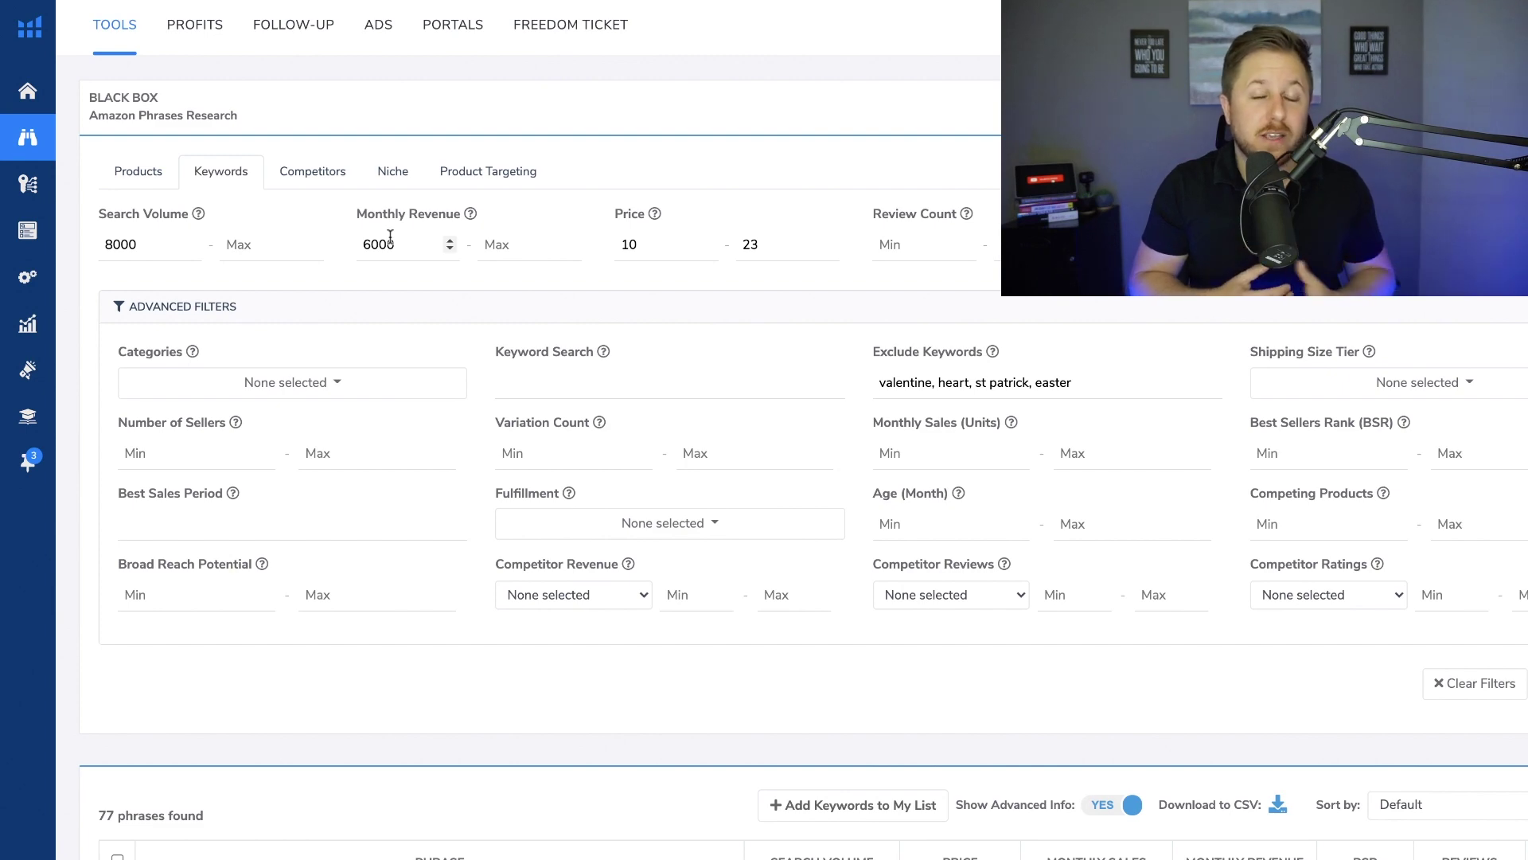